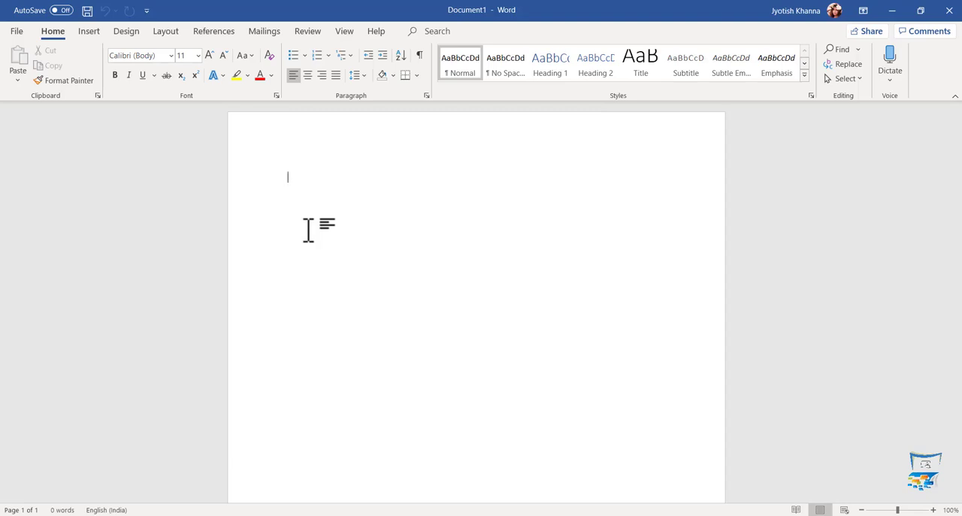
- Write the sentence "Smarto Systems is a leading visual training provider." in the blank document
type("Smarto Systems ")
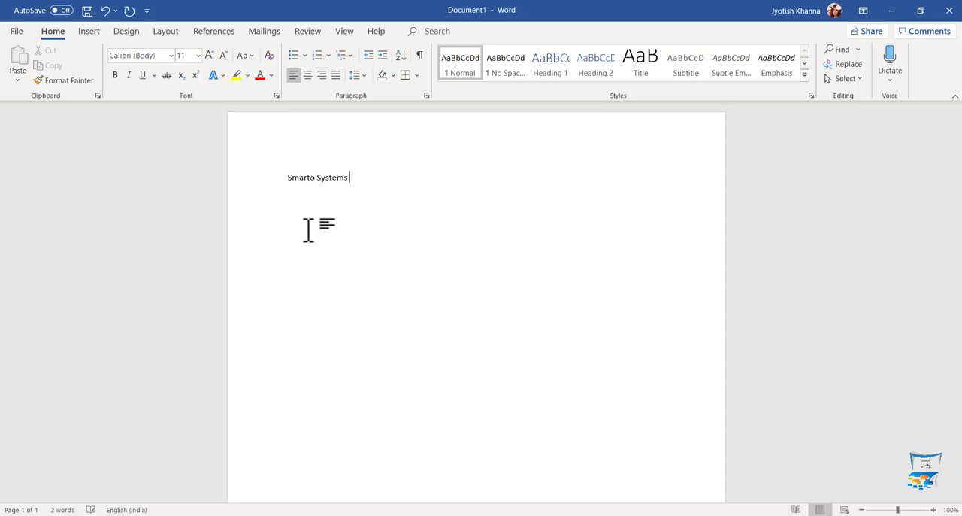
type("is a leading visual training provider.")
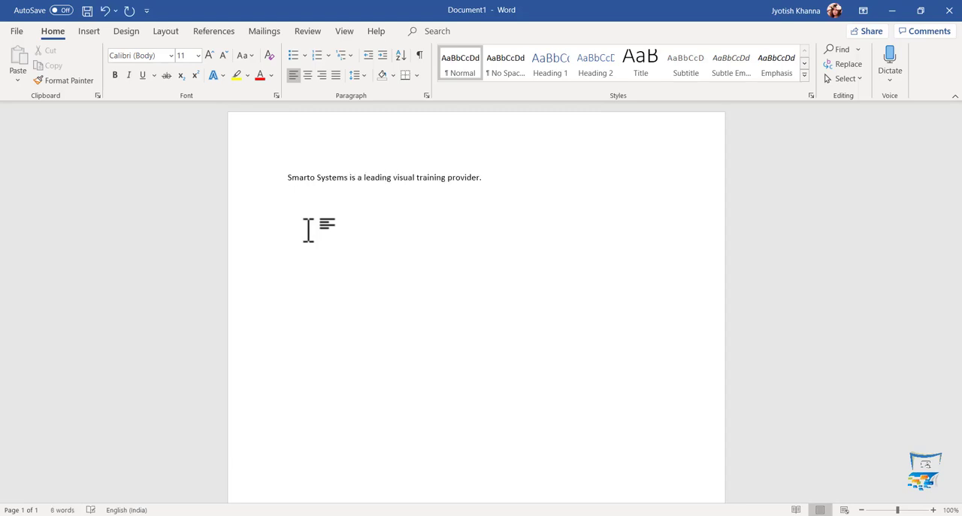
- Select all the text in the document and enlarge its font size step by step to 18
key("ctrl+a")
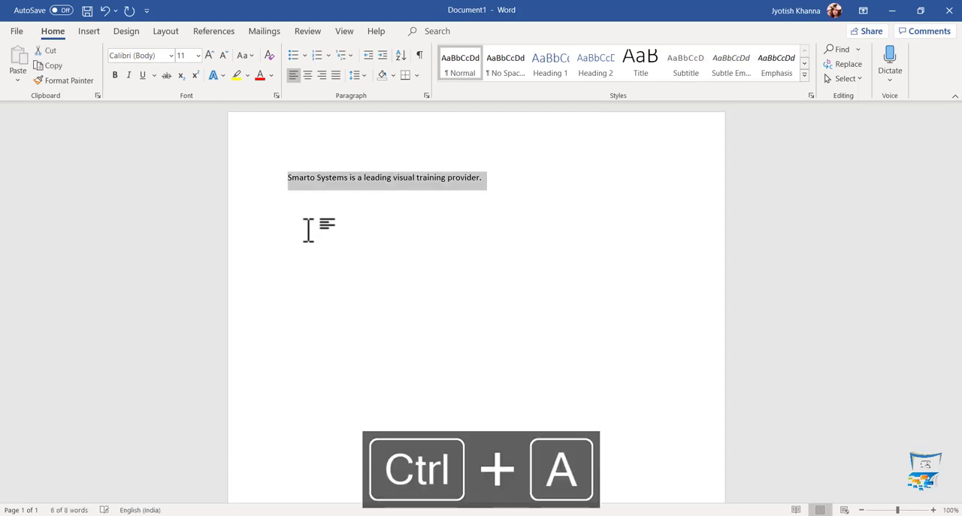
key("ctrl+shift+period")
key("ctrl+shift+period")
key("ctrl+shift+period")
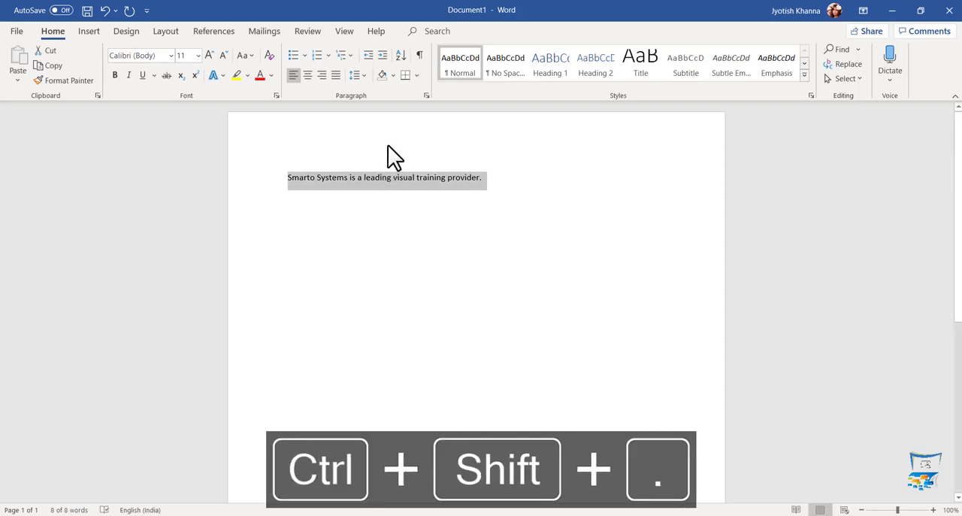
key("ctrl+shift+period")
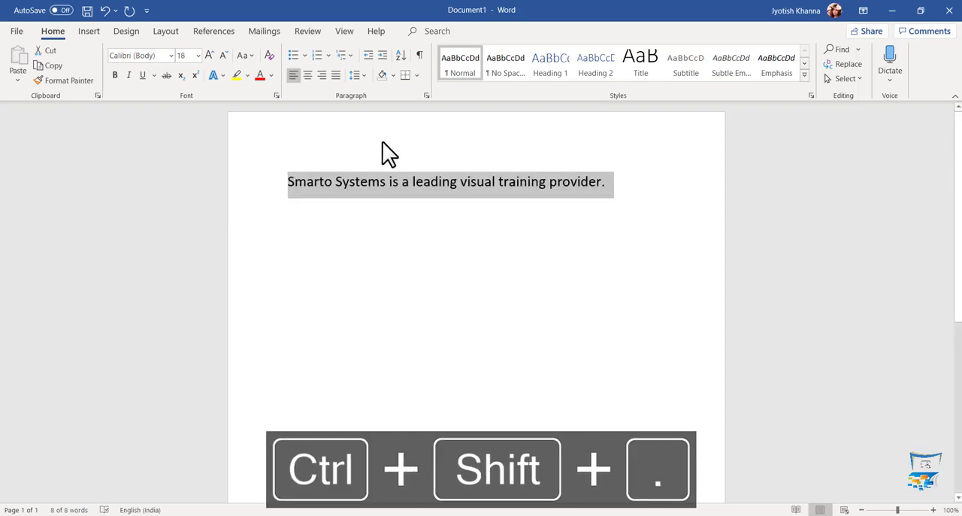
- Apply the Vladimir Script font to the selected sentence and undo that font change
left_click(172, 55)
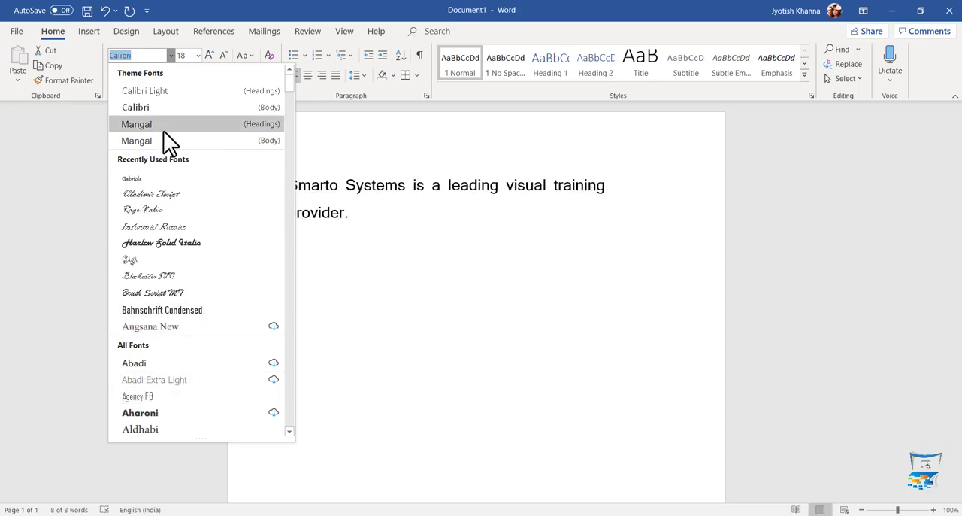
left_click(176, 195)
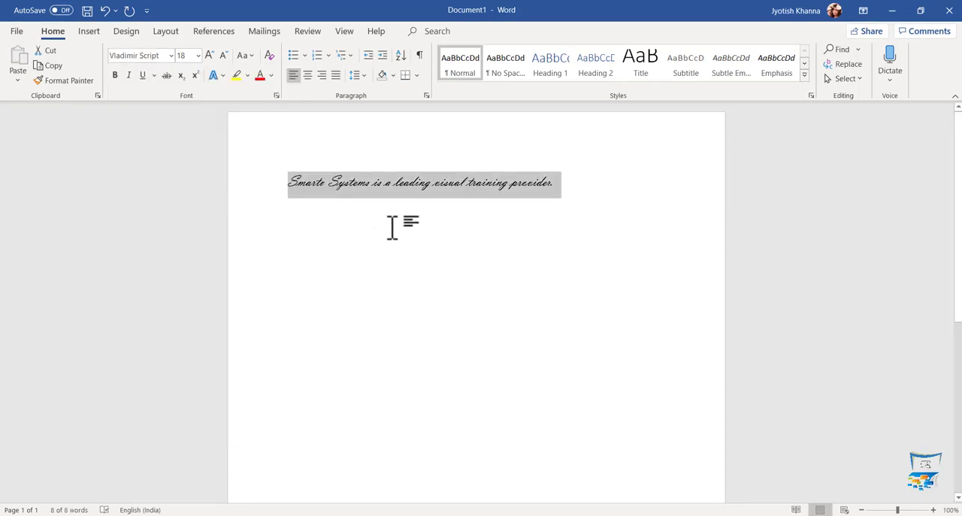
key("ctrl+z")
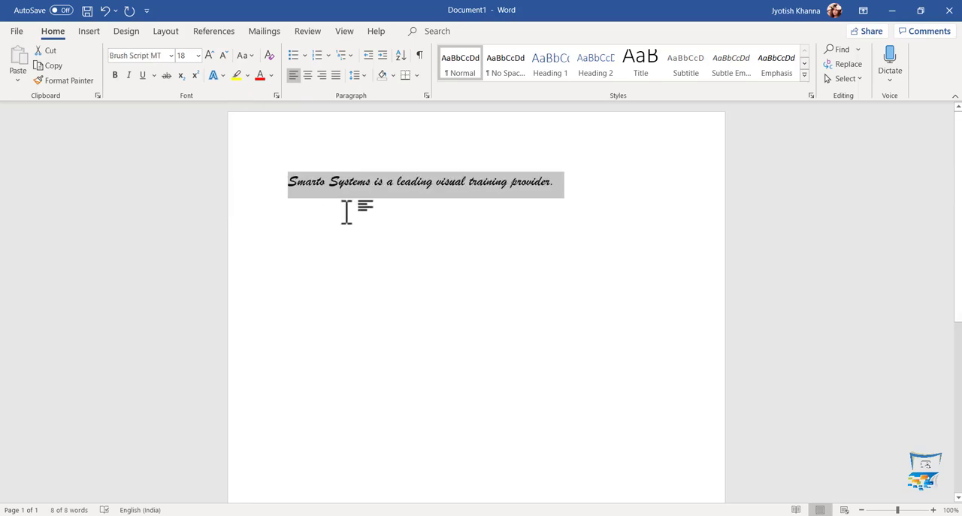
- Set the selected sentence's font size to 72, and clear all of its formatting
left_click(198, 55)
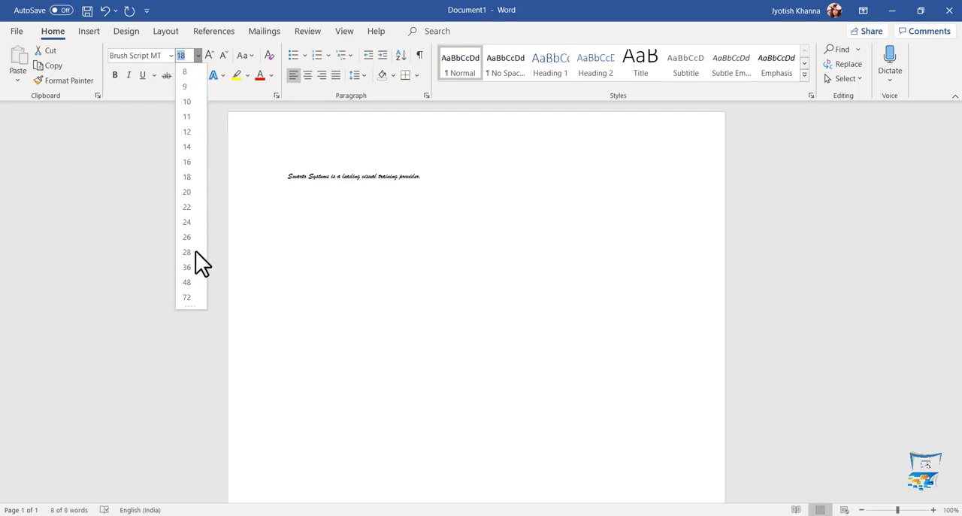
left_click(193, 296)
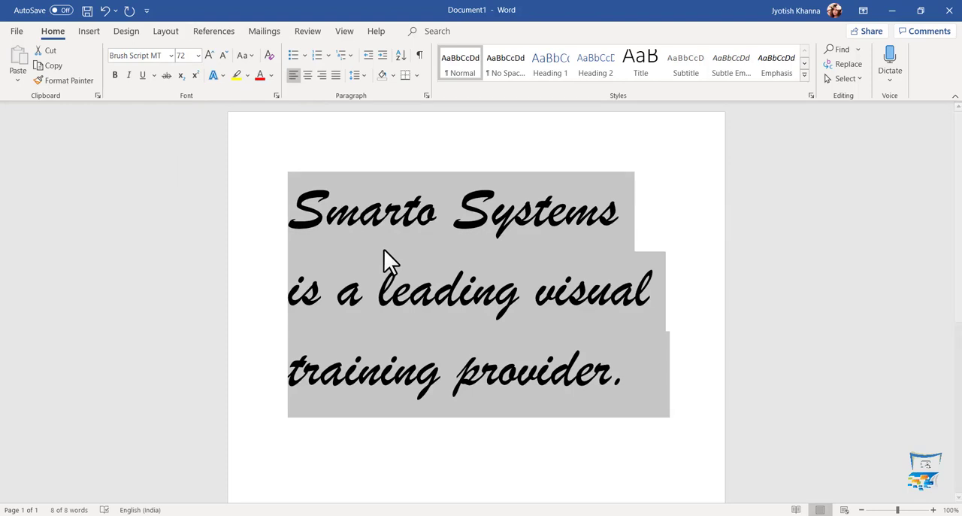
left_click(271, 58)
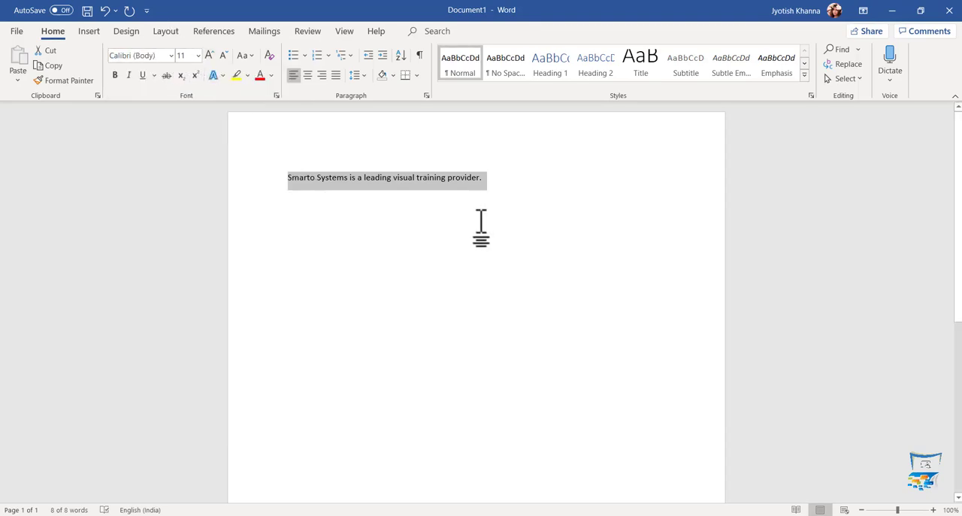
- Look at the font size setting in the Font dialog and close the dialog without changing anything
key("ctrl+shift+p")
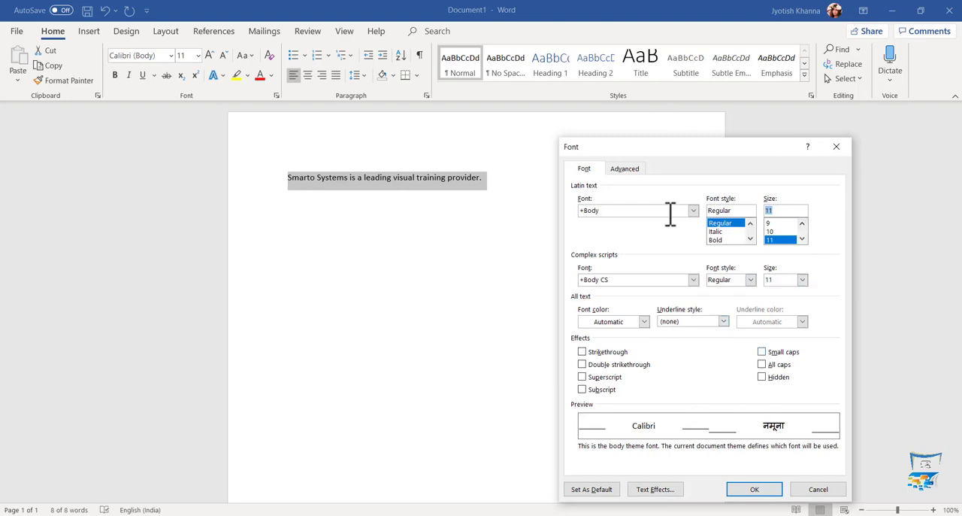
left_click(839, 147)
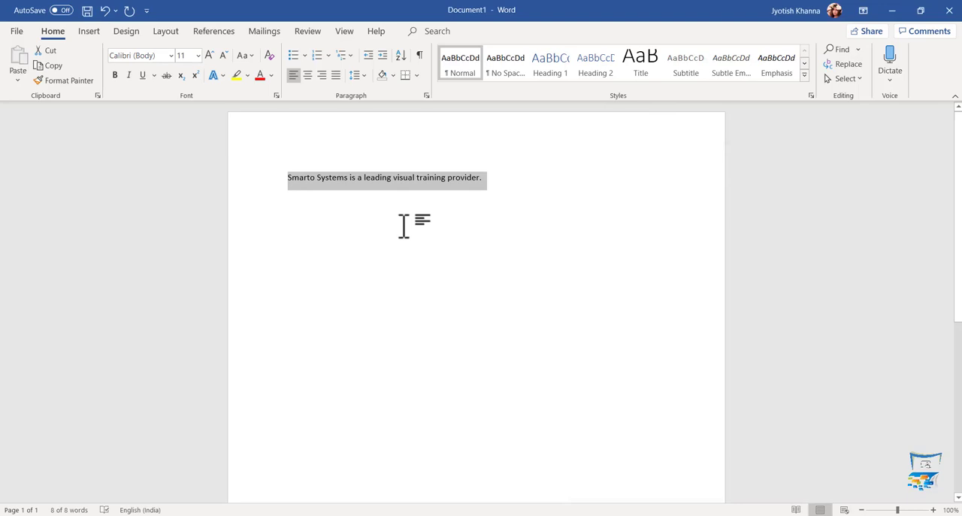
- Enlarge the selected sentence's font size through the preset sizes up to 72
key("ctrl+shift+period")
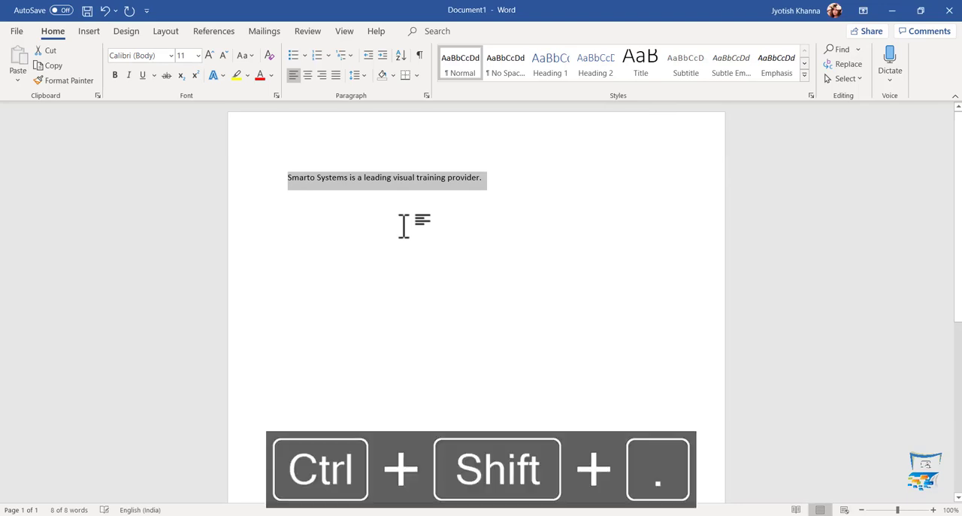
key("ctrl+shift+period")
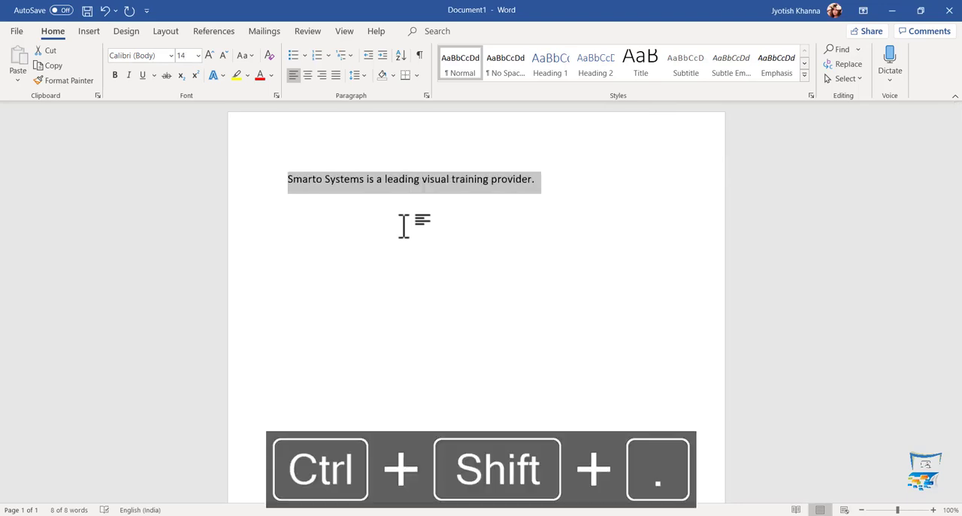
key("ctrl+shift+period")
key("ctrl+shift+period")
key("ctrl+shift+period")
key("ctrl+shift+period")
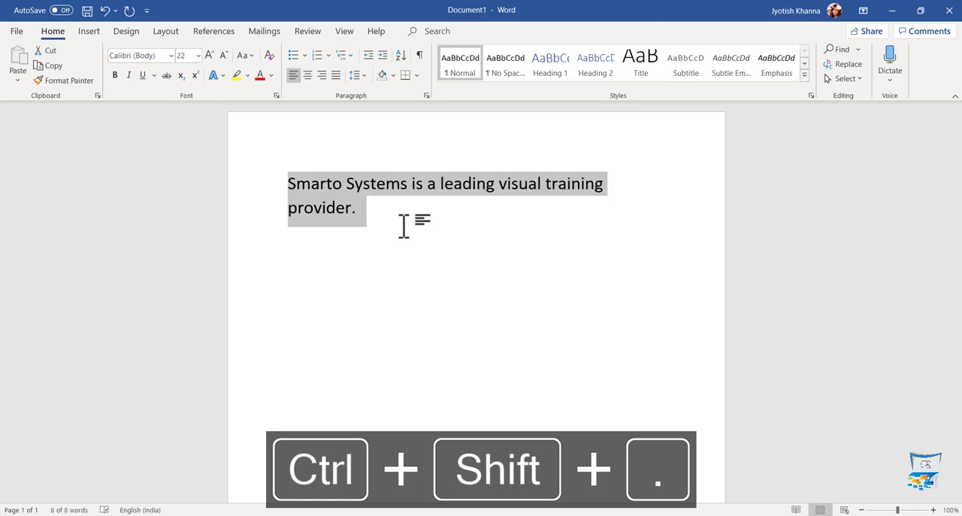
key("ctrl+shift+period")
key("ctrl+shift+period")
key("ctrl+shift+period")
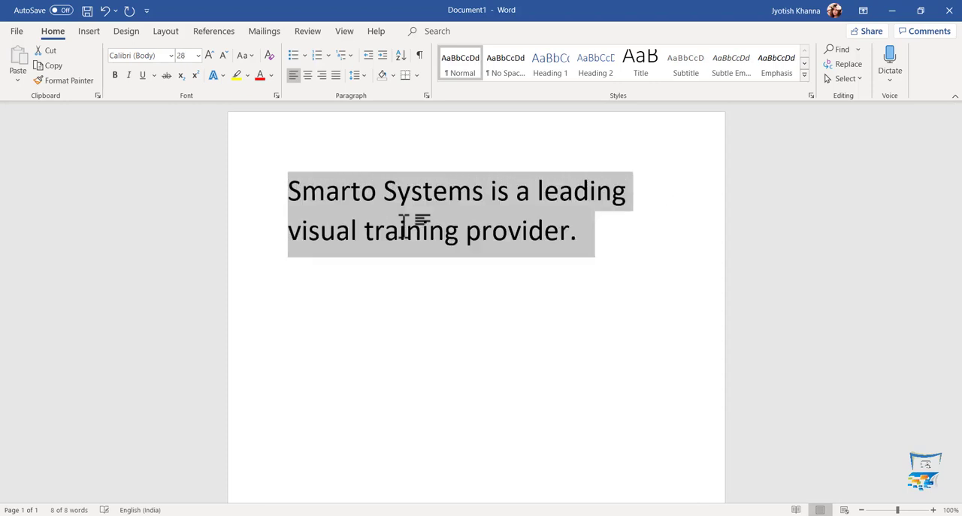
key("ctrl+shift+period")
key("ctrl+shift+period")
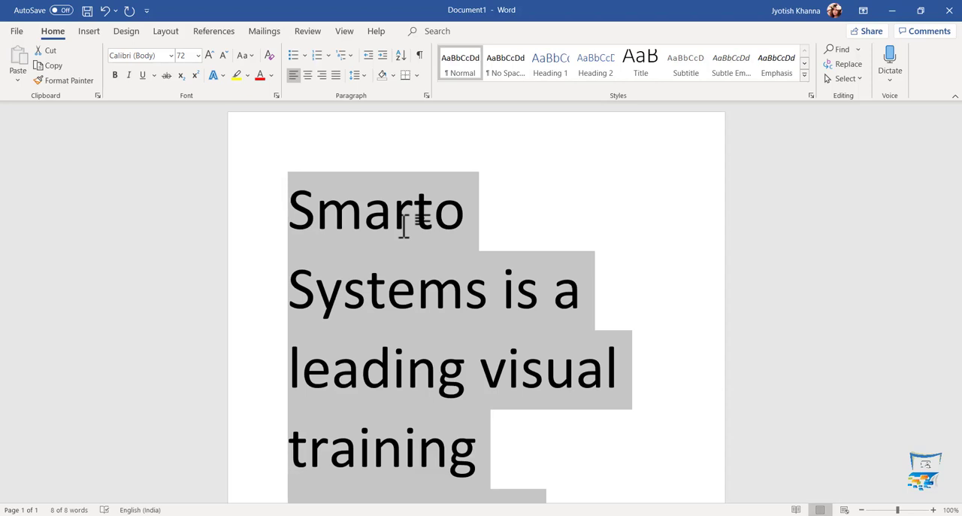
- Shrink the selected sentence's font size through the preset sizes down to 20
key("ctrl+shift+comma")
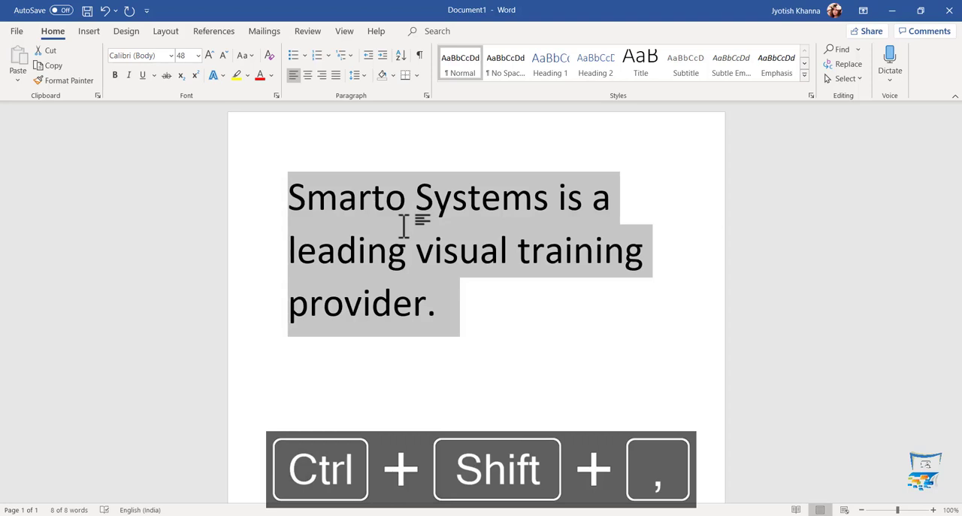
key("ctrl+shift+comma")
key("ctrl+shift+comma")
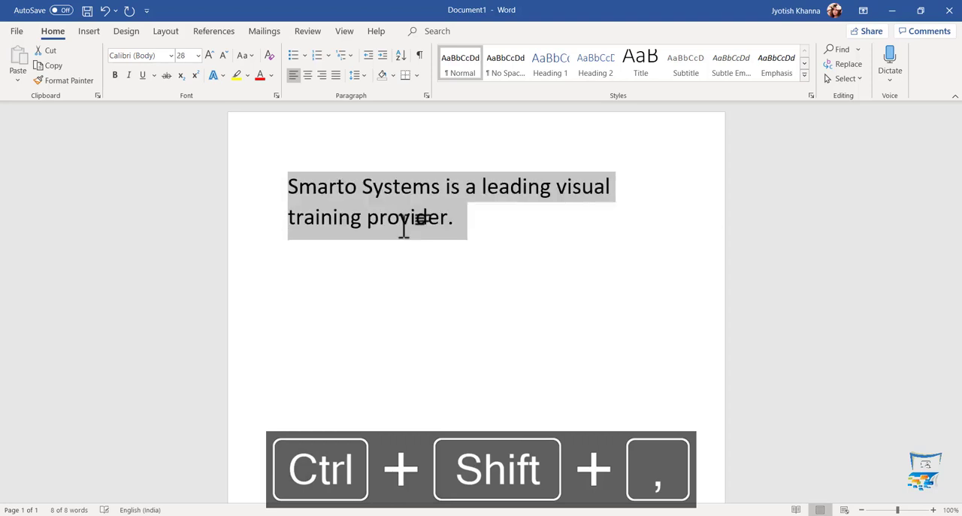
key("ctrl+shift+comma")
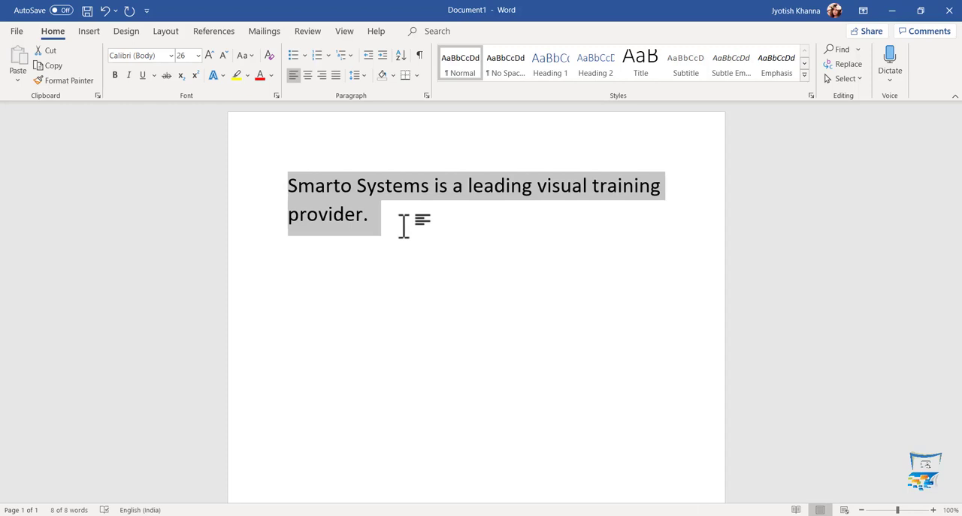
key("ctrl+shift+comma")
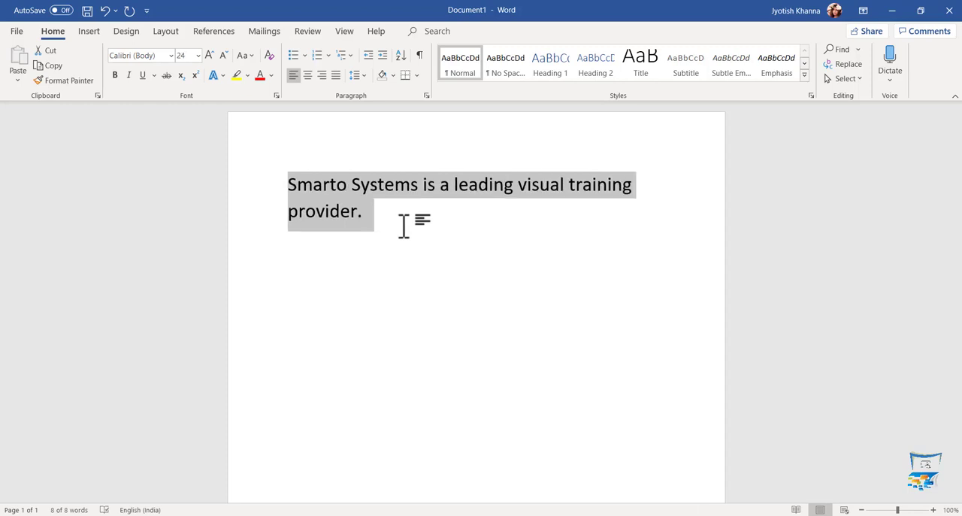
key("ctrl+shift+comma")
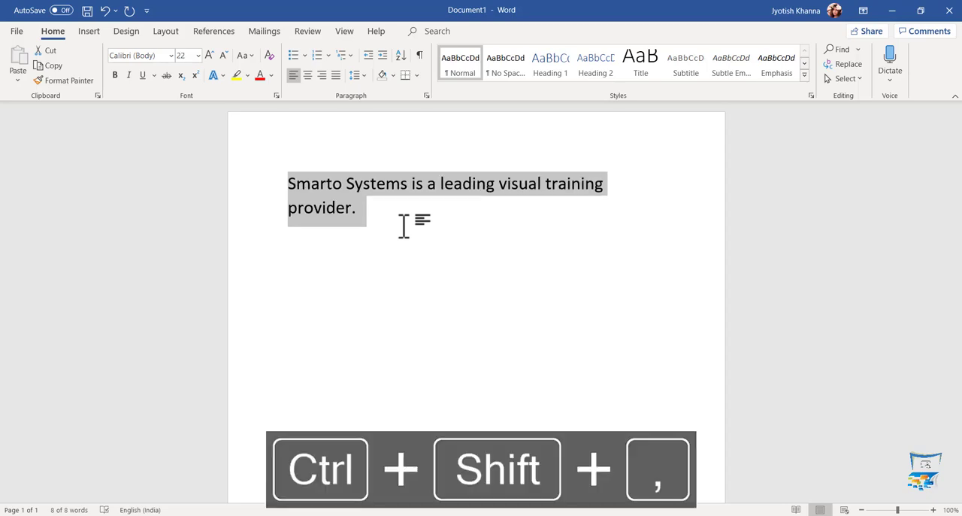
key("ctrl+shift+comma")
- Enlarge the selected sentence's font size step by step beyond the preset sizes, up to 100
key("ctrl+shift+period")
key("ctrl+shift+period")
key("ctrl+shift+period")
key("ctrl+shift+period")
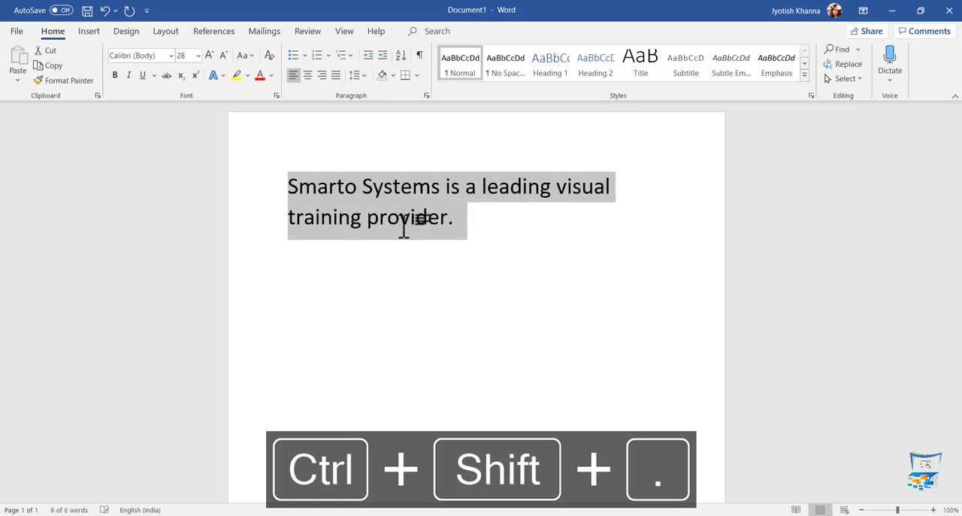
key("ctrl+shift+period")
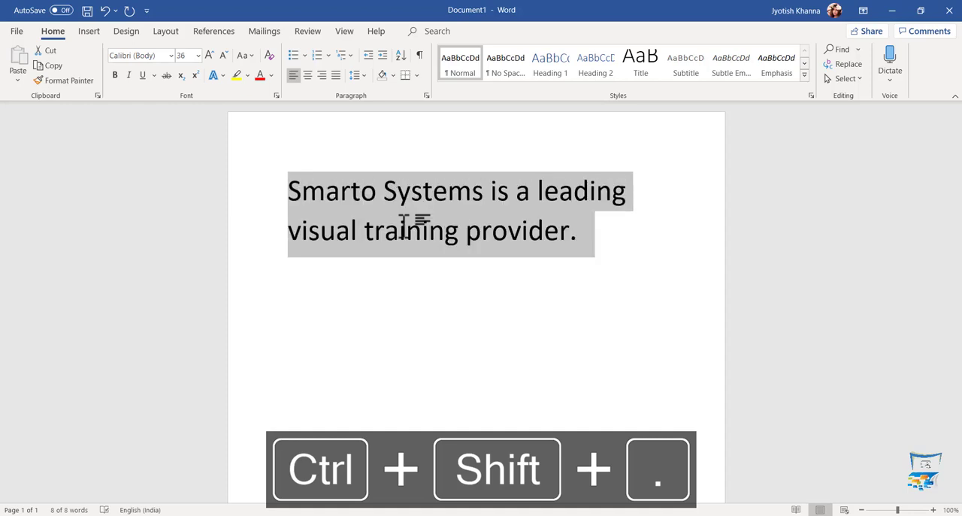
key("ctrl+shift+period")
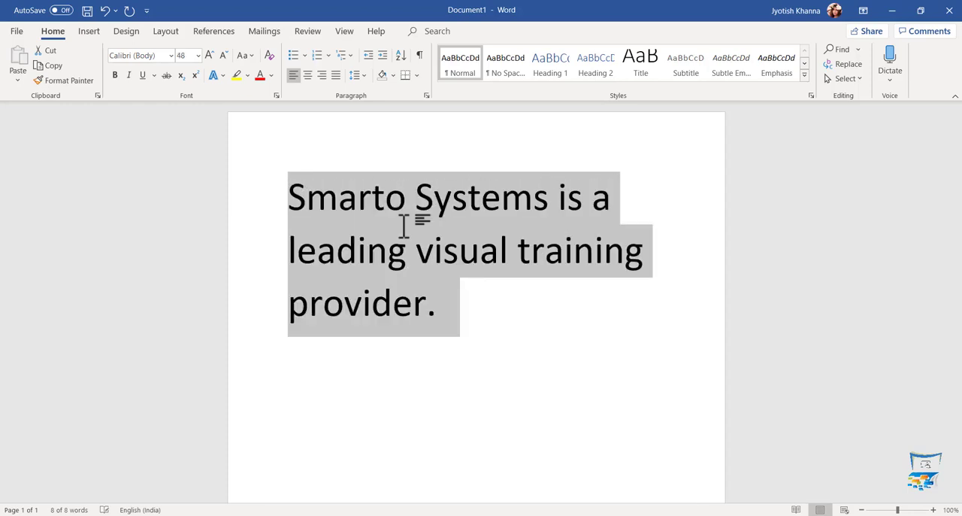
key("ctrl+shift+period")
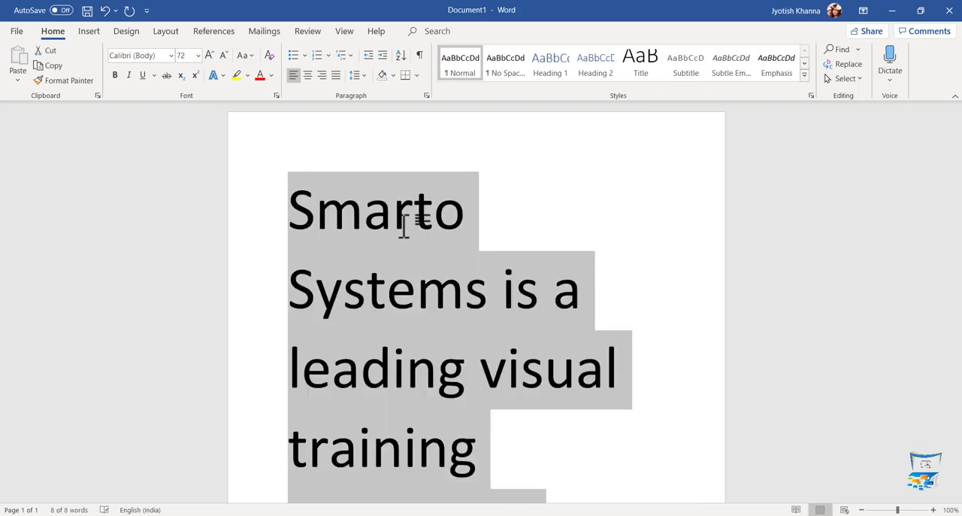
key("ctrl+shift+period")
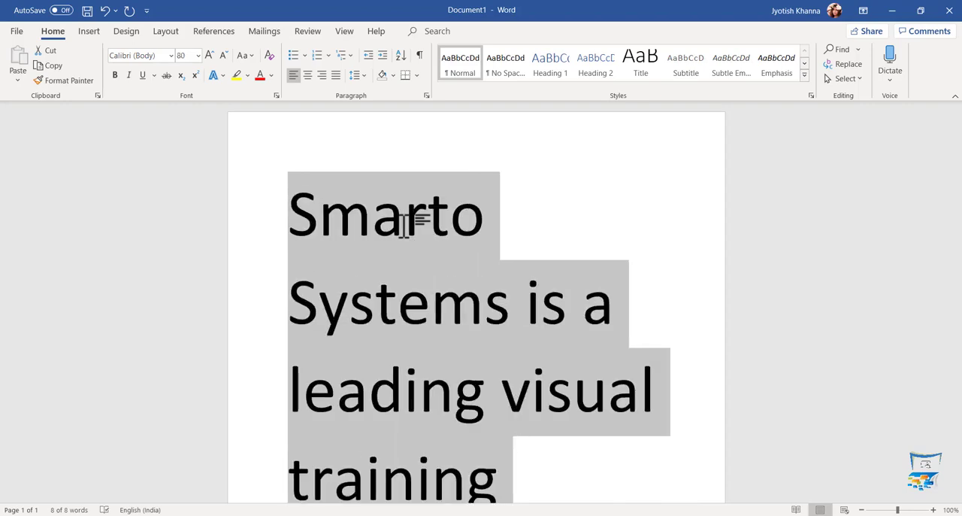
key("ctrl+shift+period")
key("ctrl+shift+period")
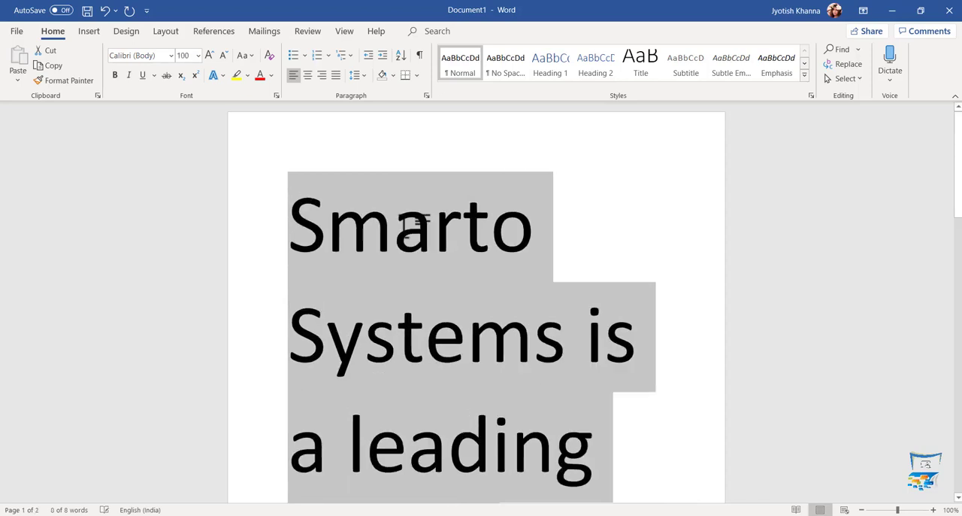
- Shrink the selected sentence's font size step by step to 36
key("ctrl+shift+comma")
key("ctrl+shift+comma")
key("ctrl+shift+comma")
key("ctrl+shift+comma")
key("ctrl+shift+comma")
key("ctrl+shift+comma")
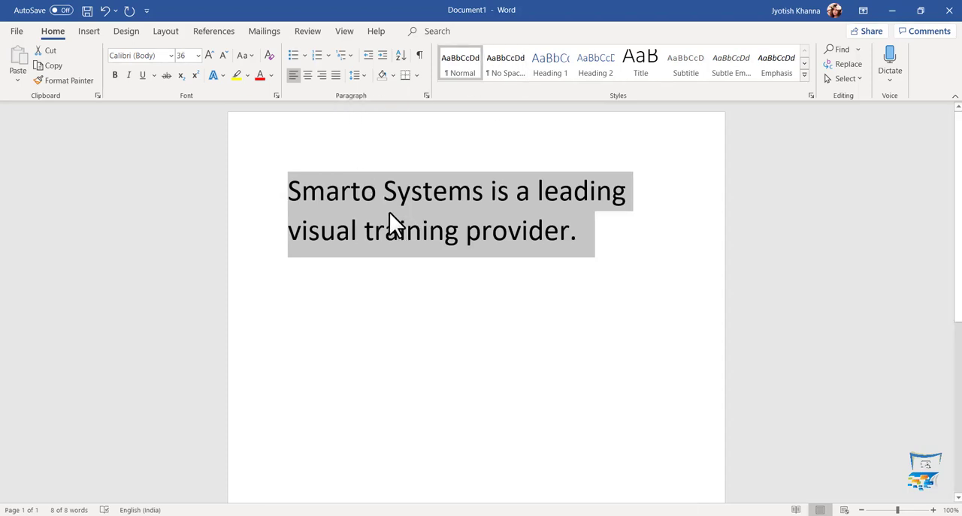
- Set the selected sentence's font size to the custom value 15
left_click(197, 55)
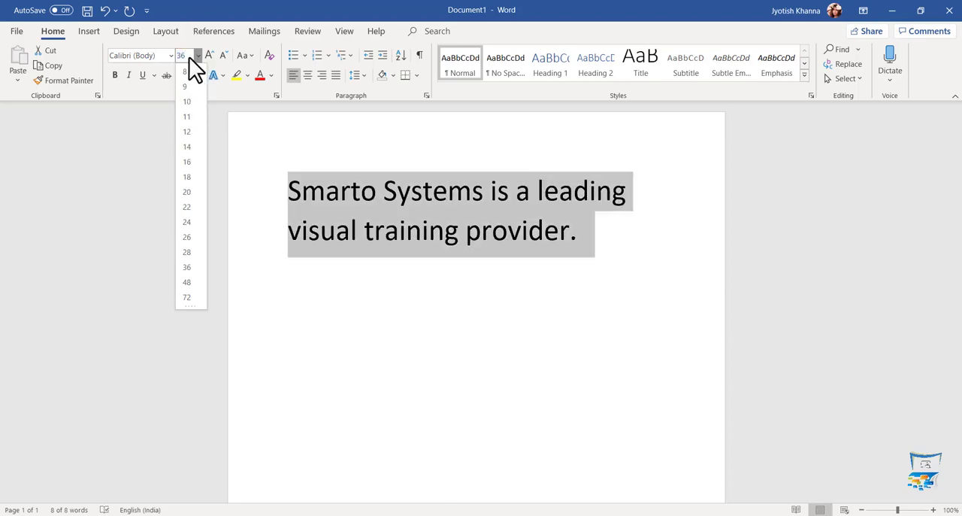
type("1")
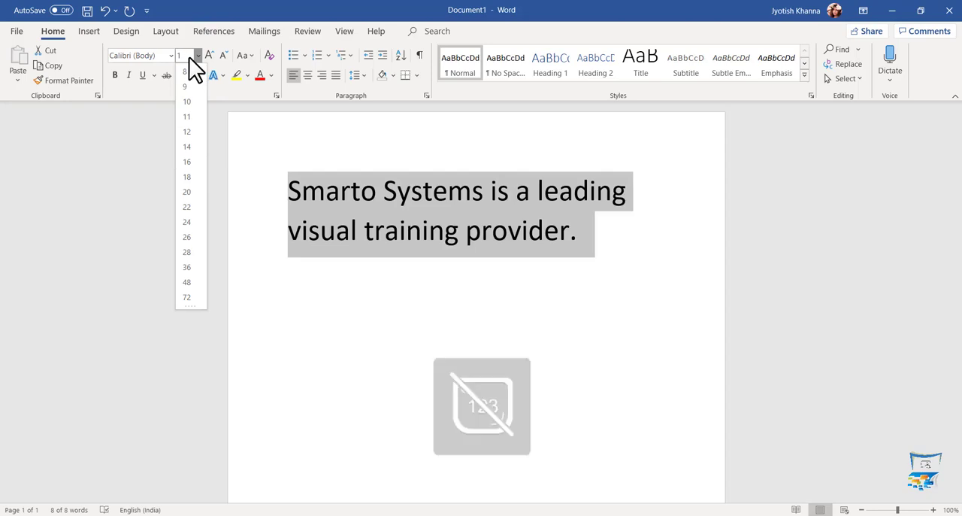
type("5")
key("Return")
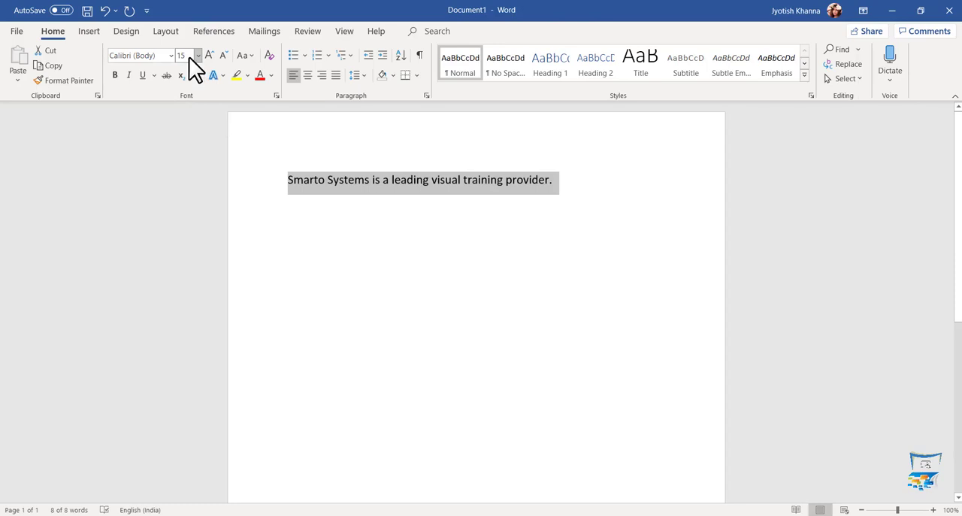
- Enlarge the selected sentence's font size step by step from the custom value to 20
key("ctrl+shift+period")
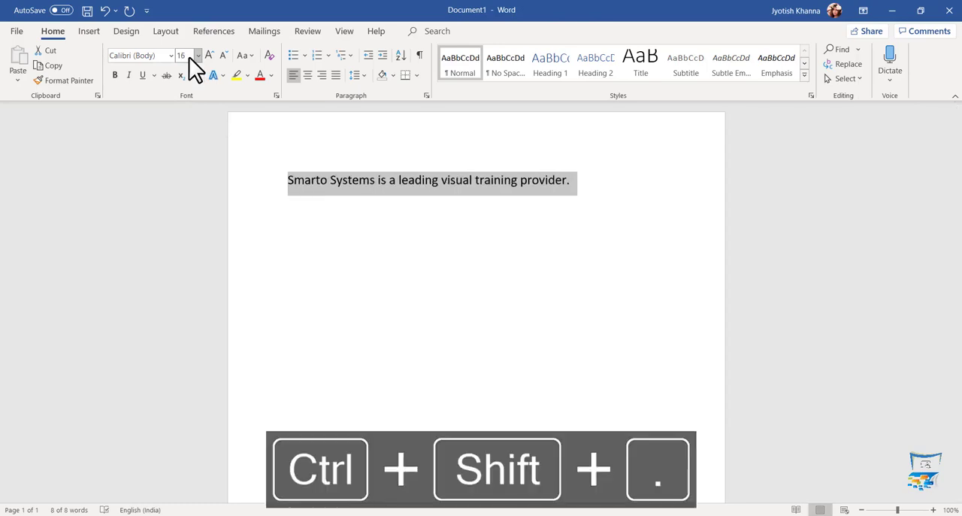
key("ctrl+shift+period")
- Enlarge the selected sentence through the preset font sizes to 48, and shrink it one preset to 36
key("ctrl+shift+period")
key("ctrl+shift+period")
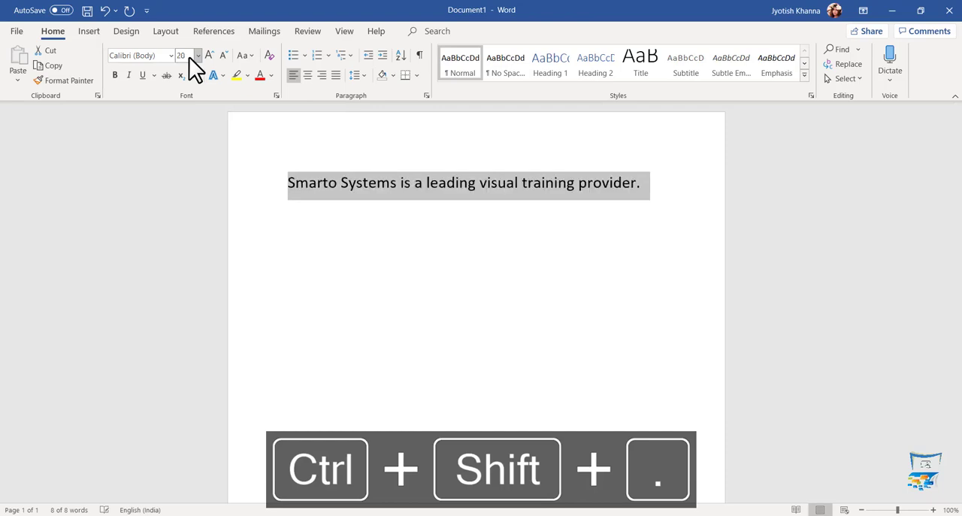
key("ctrl+shift+period")
key("ctrl+shift+period")
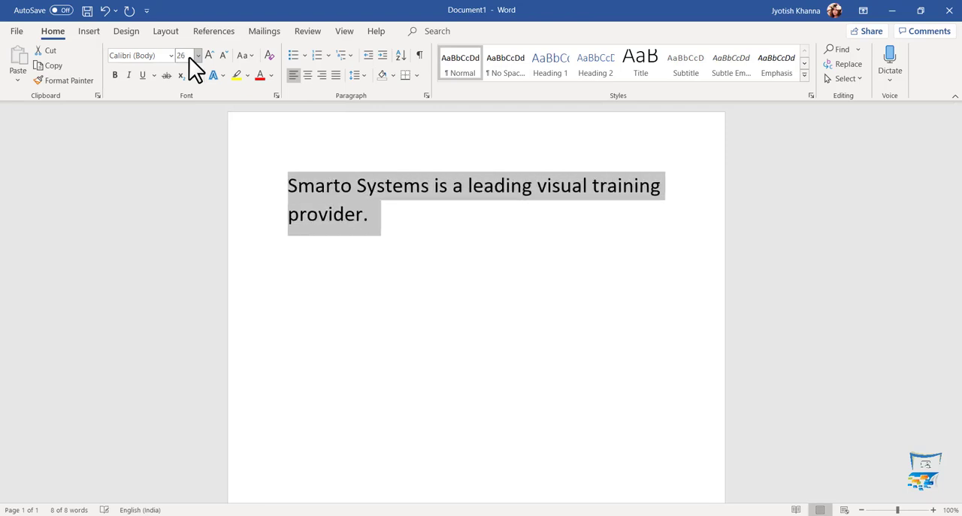
key("ctrl+shift+period")
key("ctrl+shift+period")
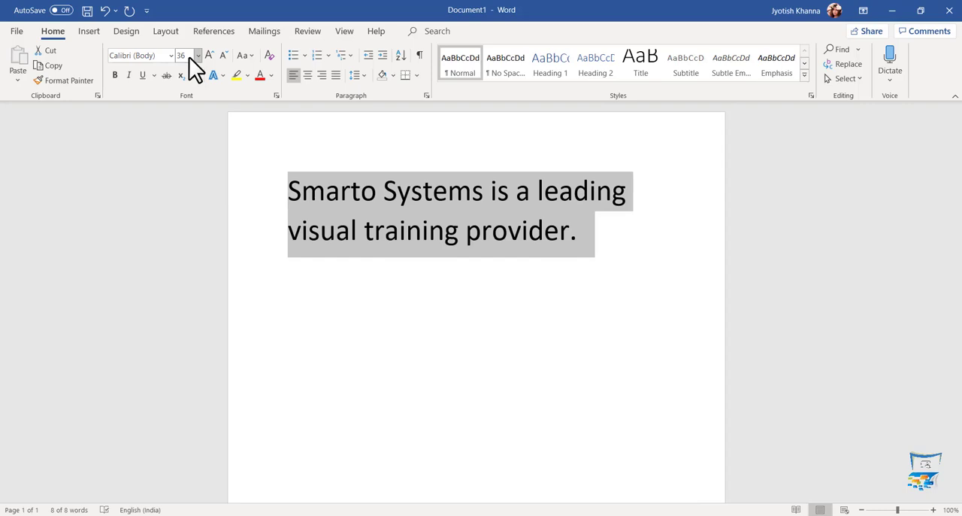
key("ctrl+z")
key("ctrl+shift+period")
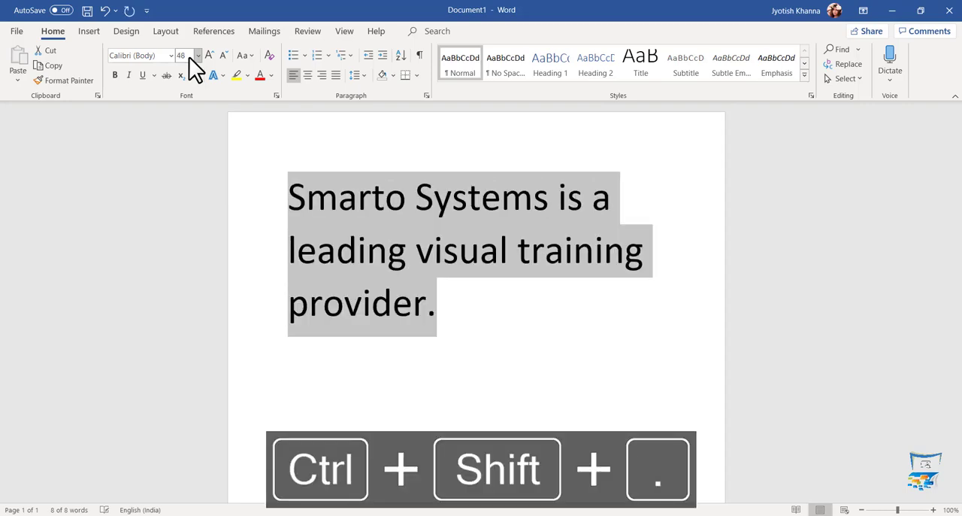
key("ctrl+shift+comma")
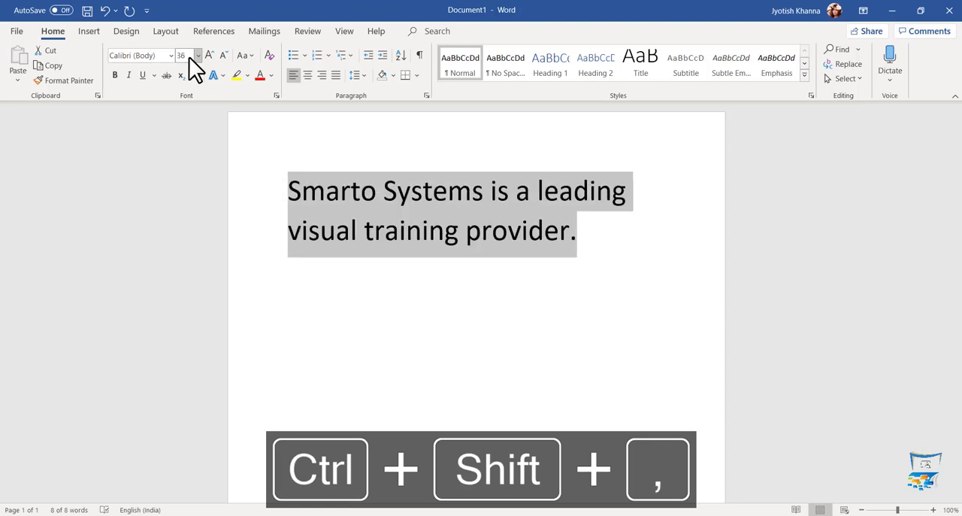
- Adjust the selected sentence's font size in one-point increments, up and down once and up to 40
key("ctrl+bracketright")
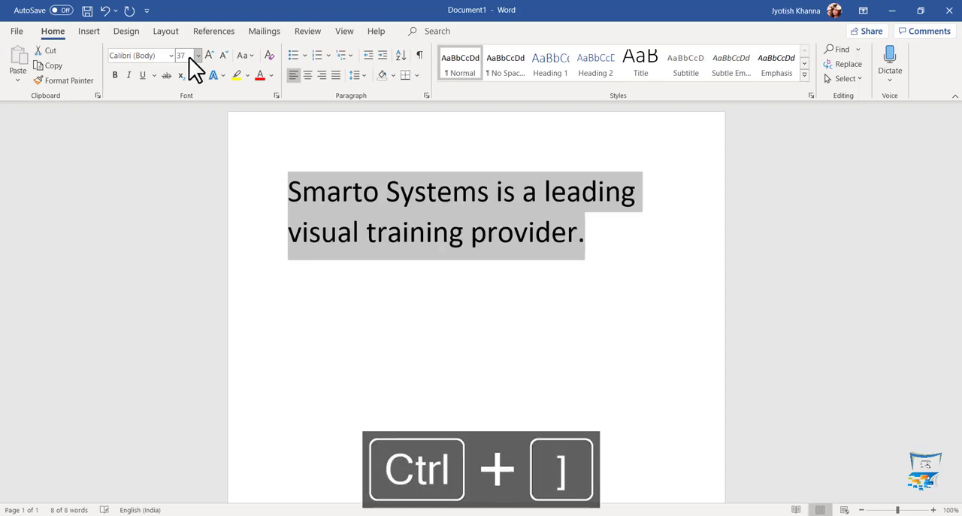
key("ctrl+bracketleft")
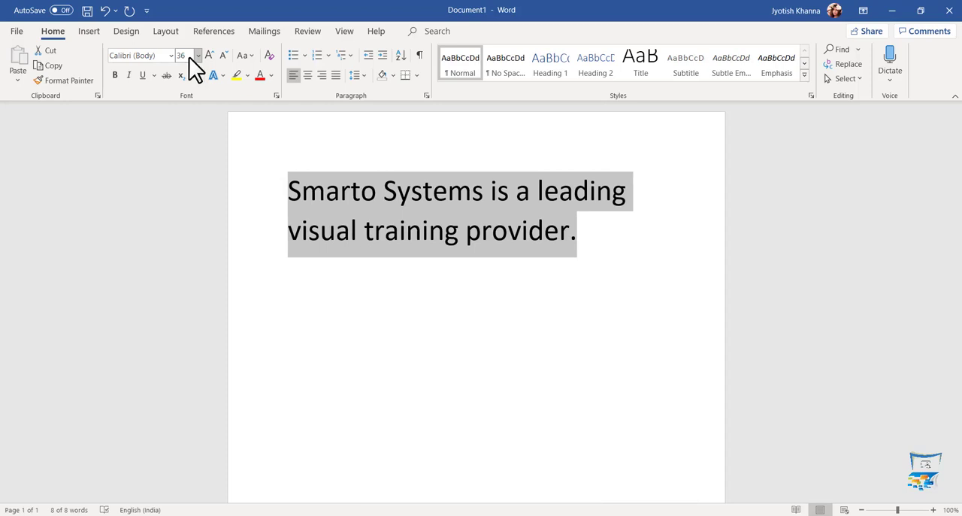
key("ctrl+bracketright")
key("ctrl+bracketright")
key("ctrl+bracketright")
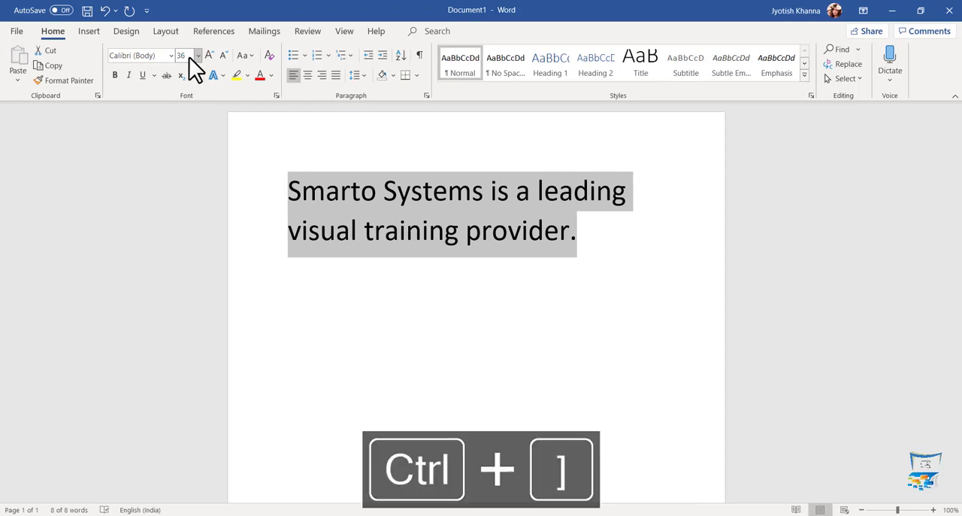
key("ctrl+bracketright")
key("ctrl+bracketright")
key("ctrl+bracketright")
key("ctrl+bracketright")
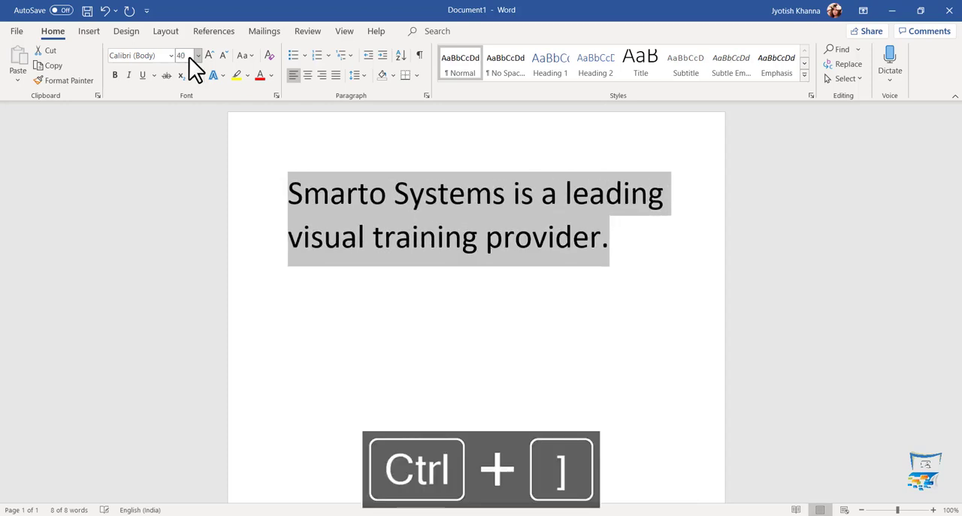
- Shrink the selected sentence's font size one point at a time to 26
key("ctrl+bracketleft")
key("ctrl+bracketleft")
key("ctrl+bracketleft")
key("ctrl+bracketleft")
key("ctrl+bracketleft")
key("ctrl+bracketleft")
key("ctrl+bracketleft")
key("ctrl+bracketleft")
key("ctrl+bracketleft")
key("ctrl+bracketleft")
key("ctrl+bracketleft")
key("ctrl+bracketleft")
key("ctrl+bracketleft")
key("ctrl+bracketleft")
key("ctrl+bracketleft")
key("ctrl+bracketleft")
key("ctrl+bracketleft")
key("ctrl+bracketleft")
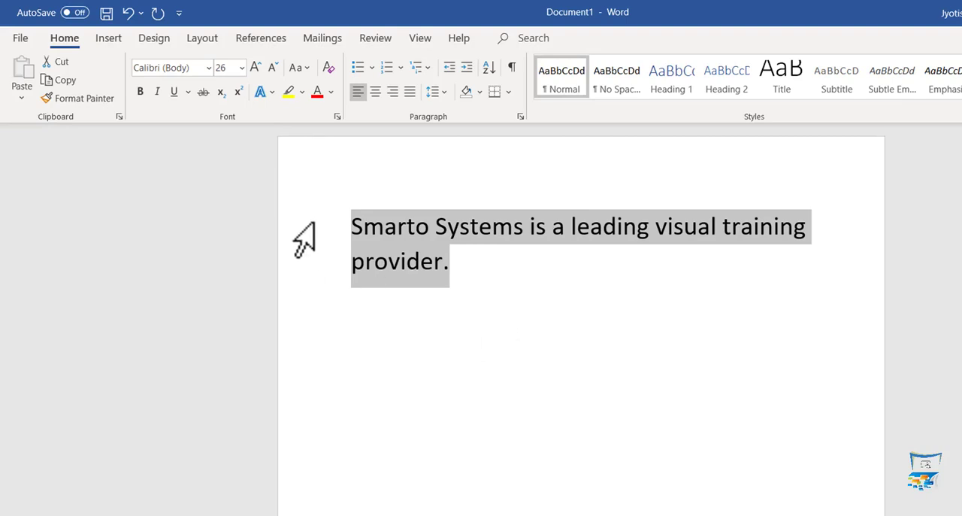
- Change the case of the selected sentence to lowercase and deselect it
left_click(295, 69)
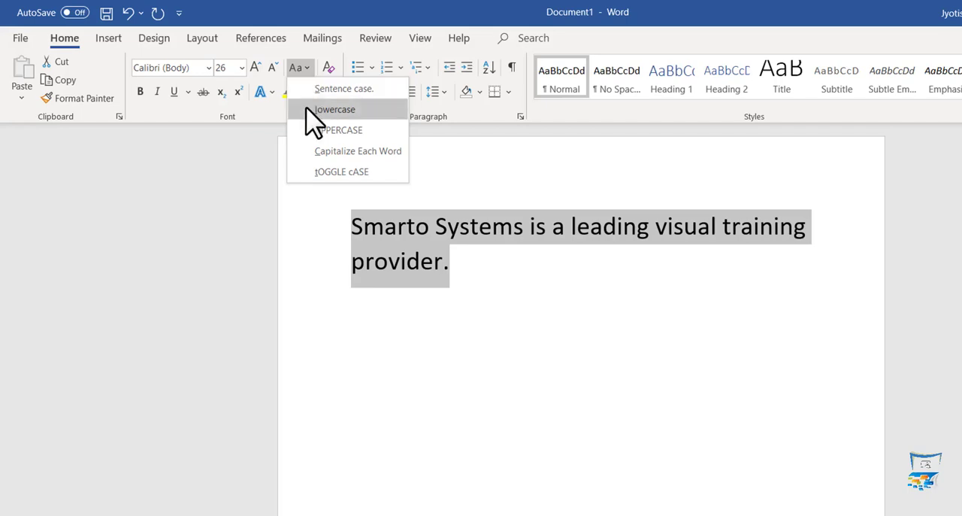
left_click(314, 113)
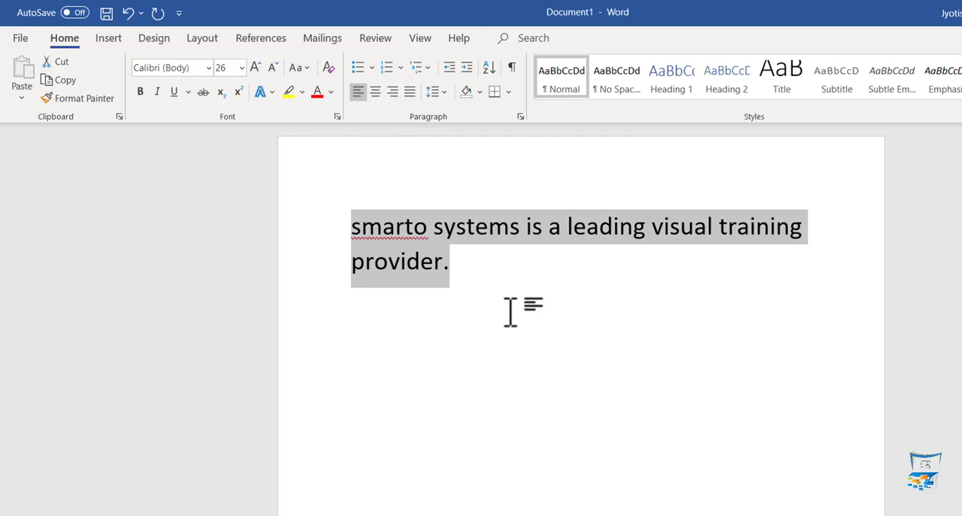
key("Left")
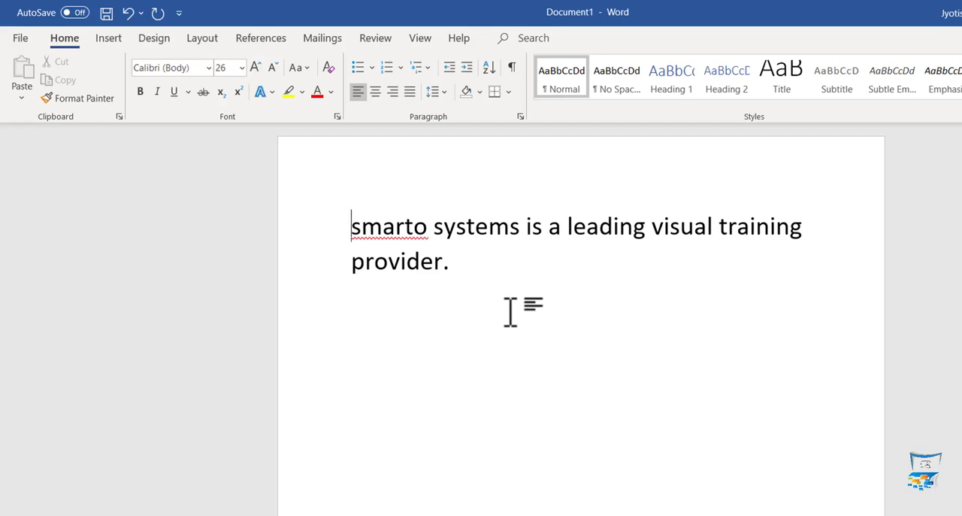
- Select the whole sentence and change it to sentence case
key("ctrl+a")
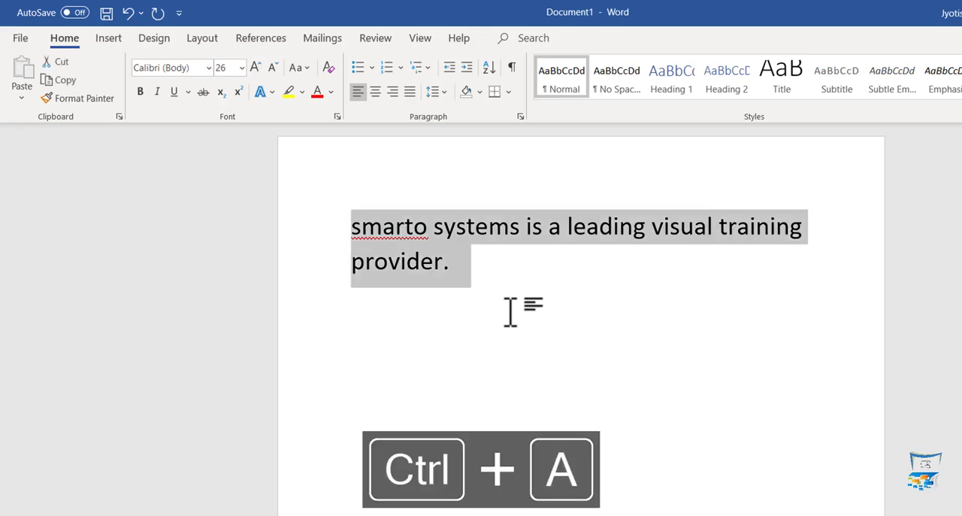
left_click(303, 68)
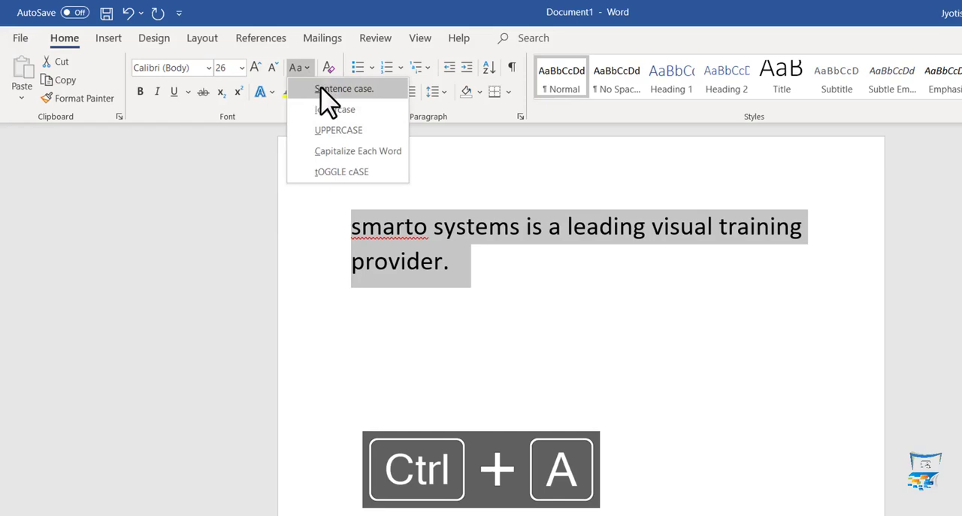
left_click(323, 89)
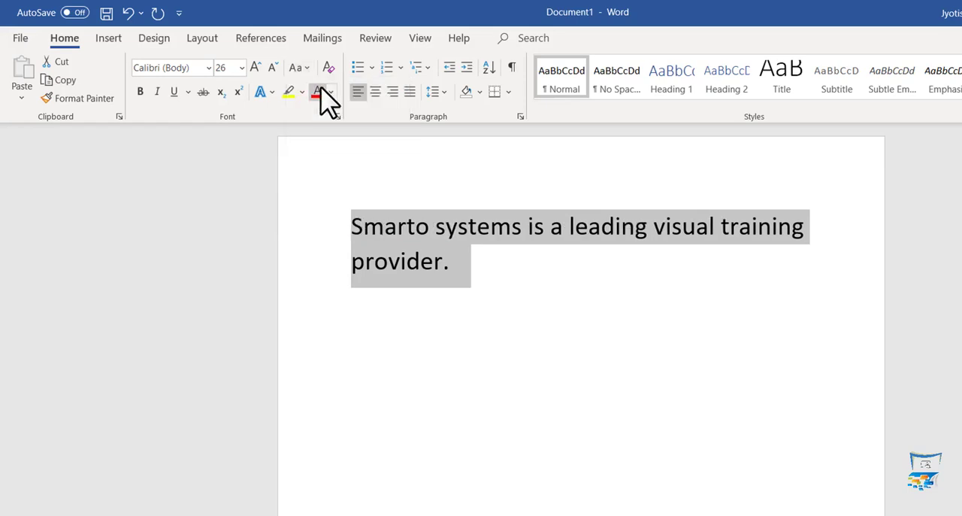
left_click(485, 296)
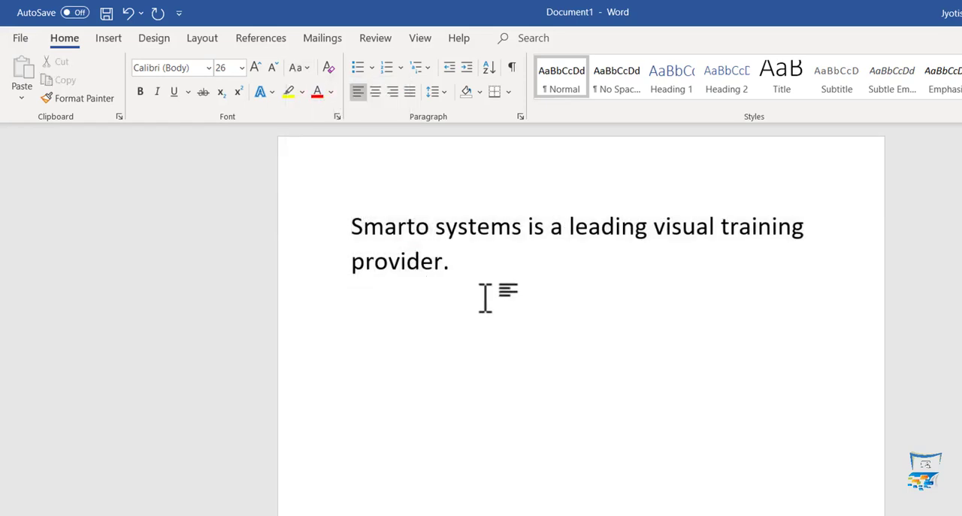
- Replace the whole text with "My name is" followed by the person's full name
key("ctrl+a")
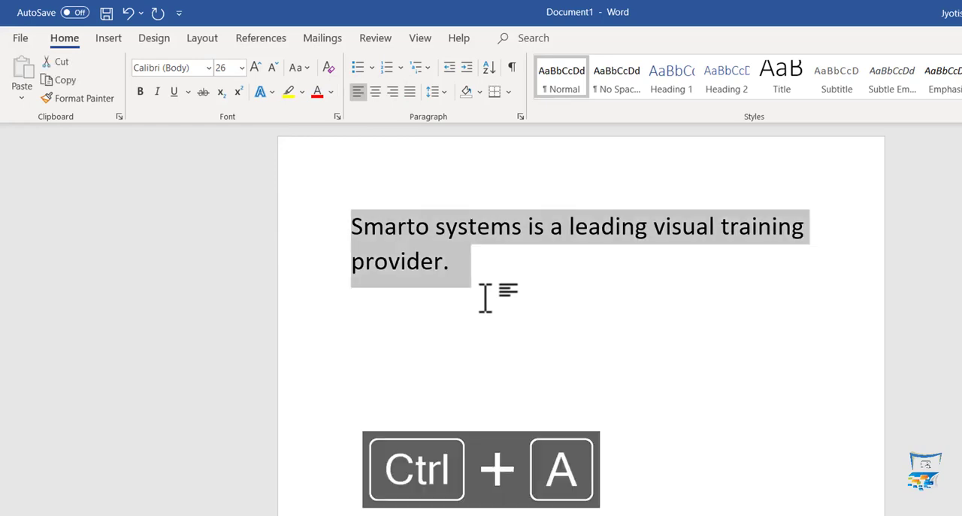
type("My na")
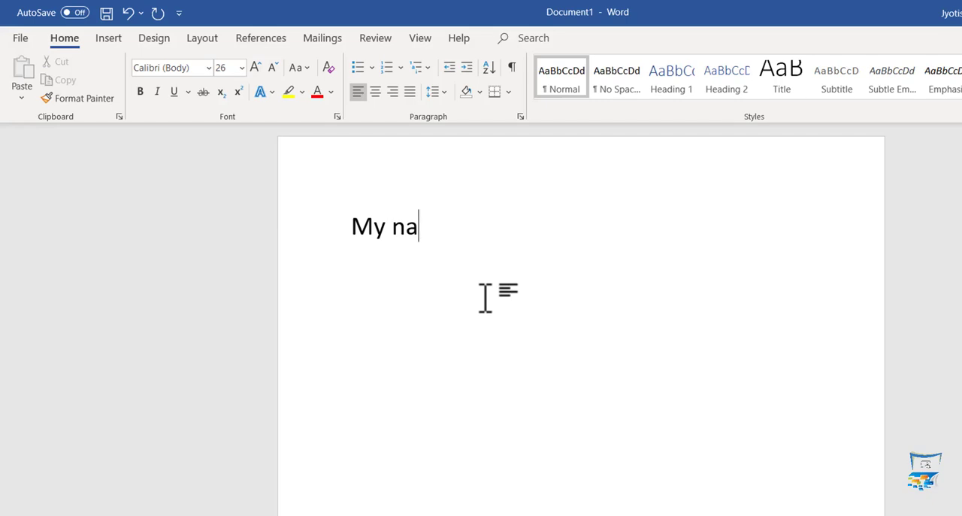
type("me ios")
key("BackSpace")
key("BackSpace")
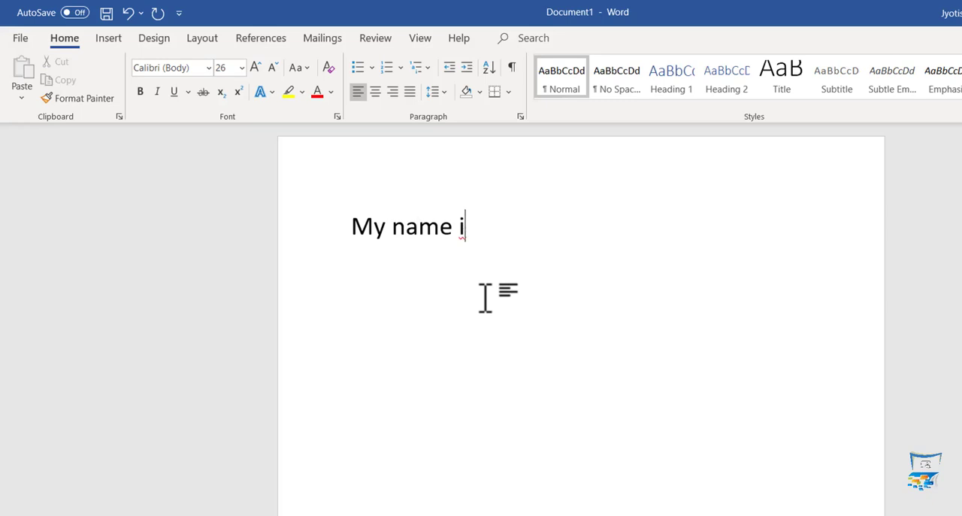
type("s Jyotish Khanna")
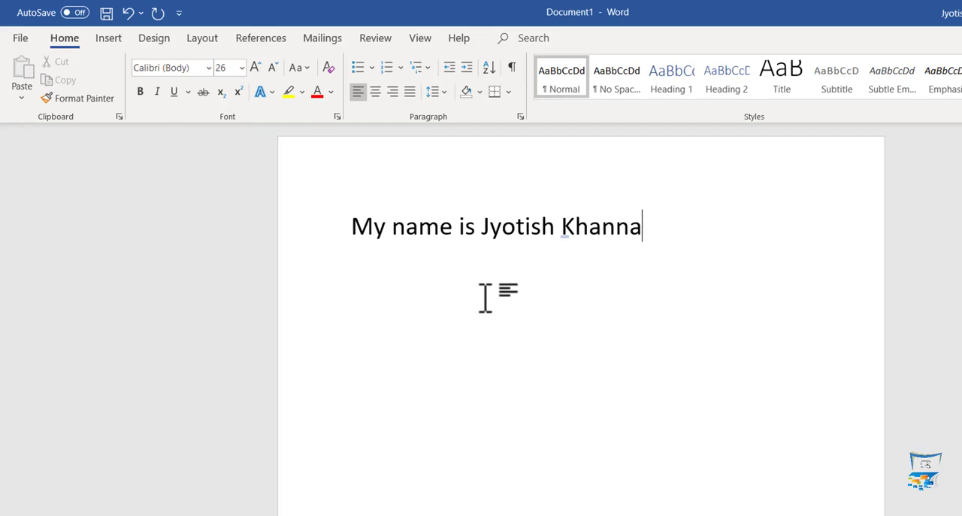
- Add the sentence "I am a trainer at smarto systems.", fixing the misspelled "trainier" with the suggested spelling "trainer"
type(". I am a trainin")
key("BackSpace")
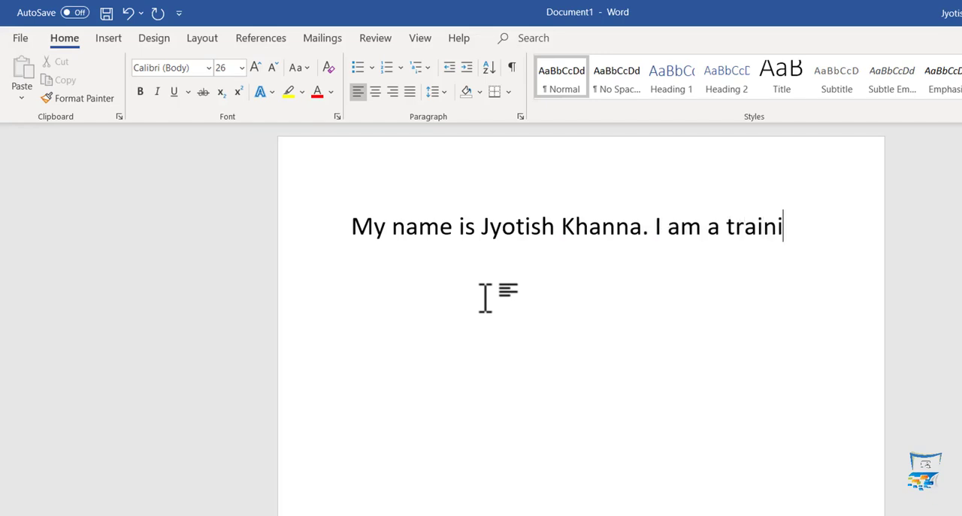
type("er at smarto systems.")
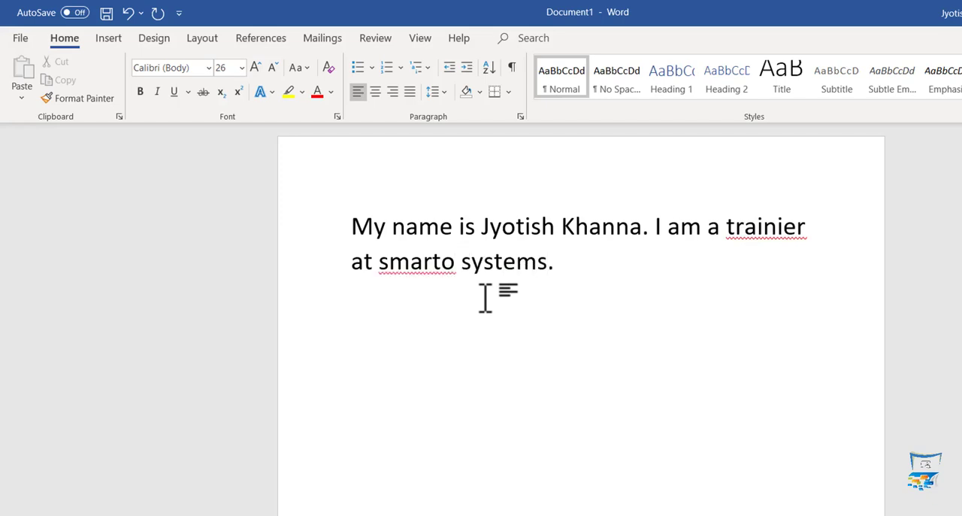
right_click(771, 229)
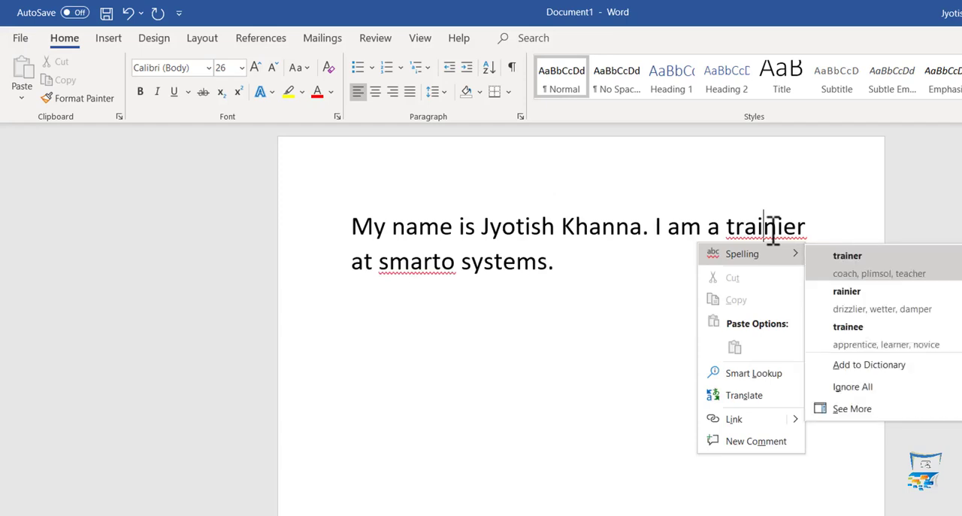
left_click(849, 260)
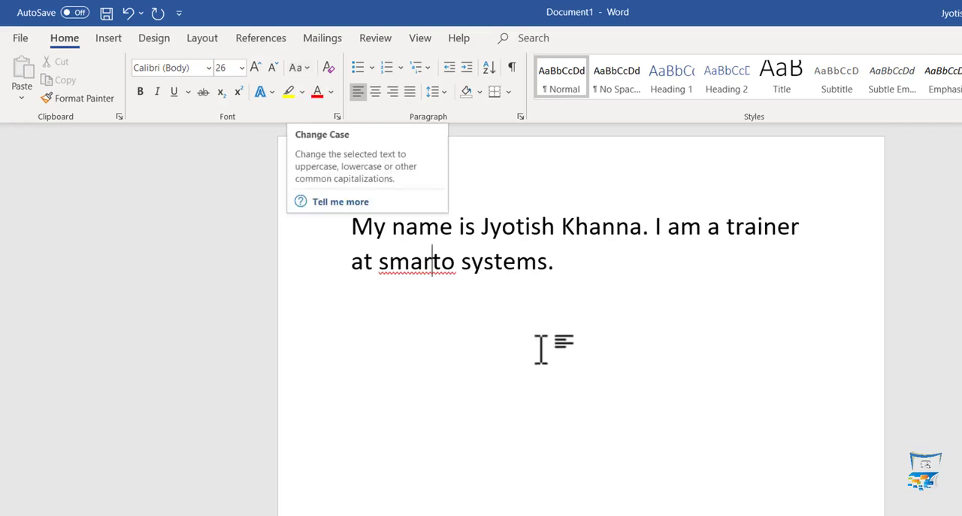
- Append "you are my friend. i am your friend." with lowercase sentence starts, reverting the automatic capitalization of "i"
left_click(580, 261)
type("you")
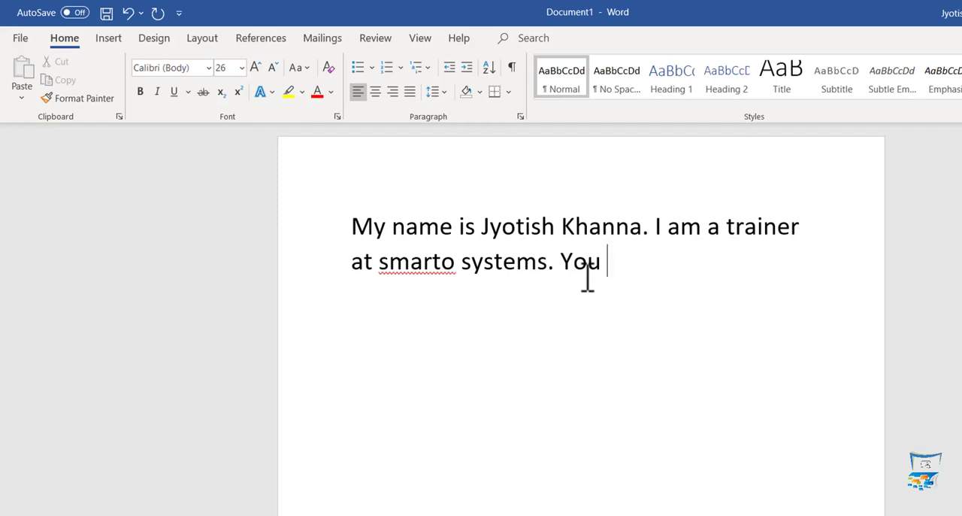
key("BackSpace")
key("BackSpace")
key("BackSpace")
key("BackSpace")
type("you are my friend. I")
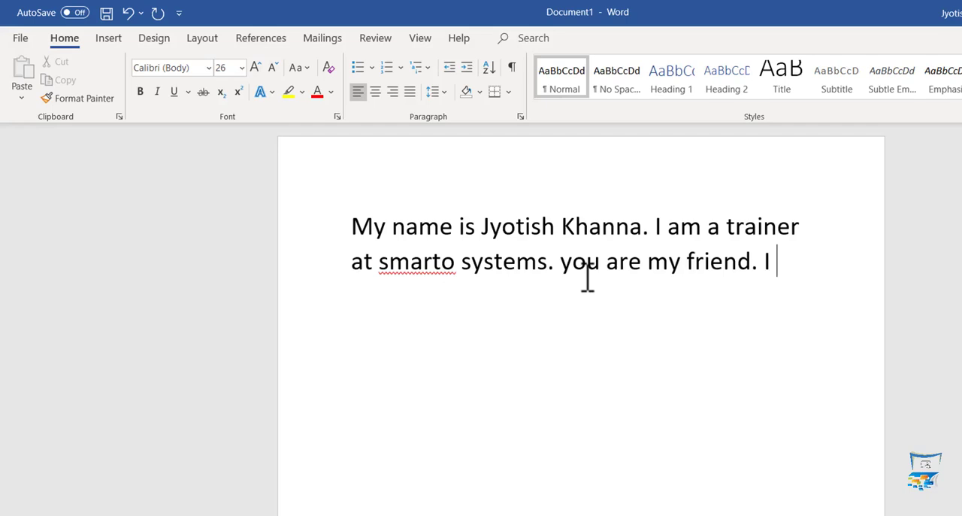
key("ctrl+z")
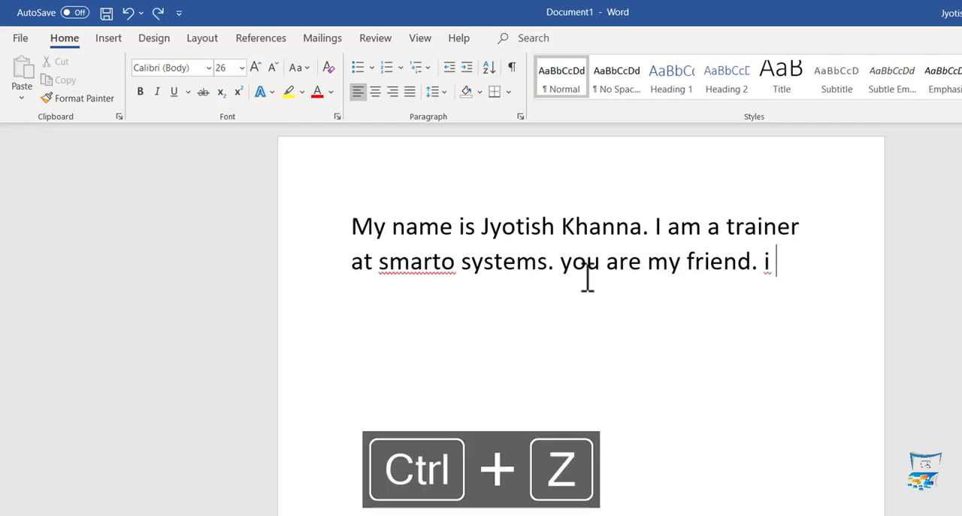
type("am your friend.")
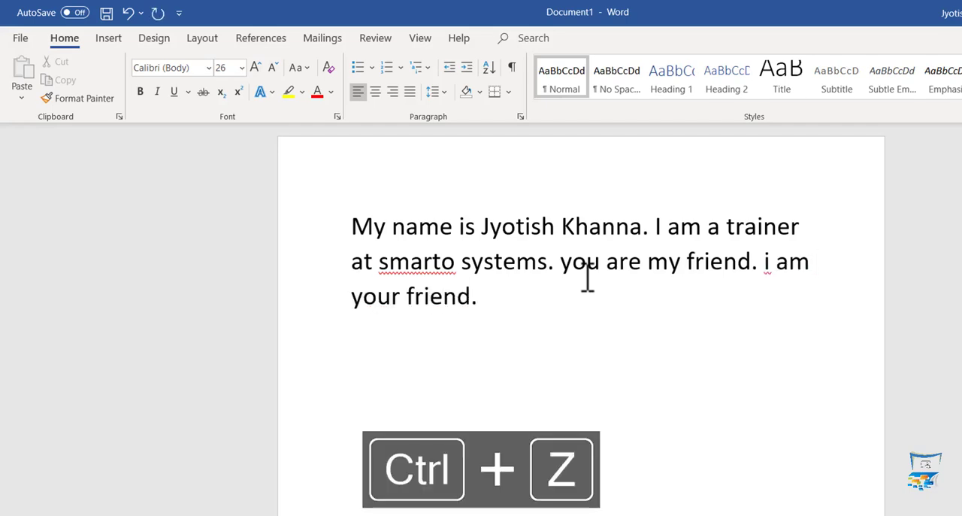
- Apply sentence case to the entire text and deselect it
key("ctrl+a")
left_click(296, 66)
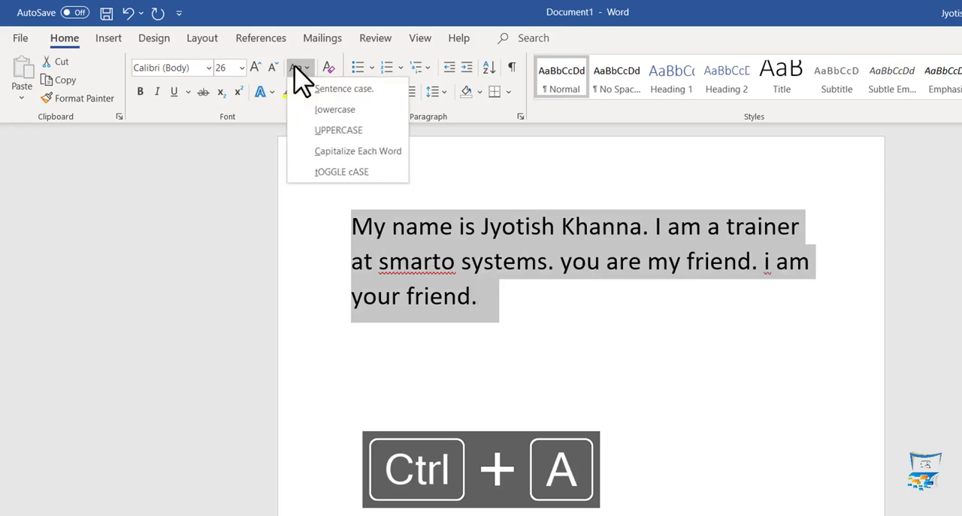
left_click(305, 87)
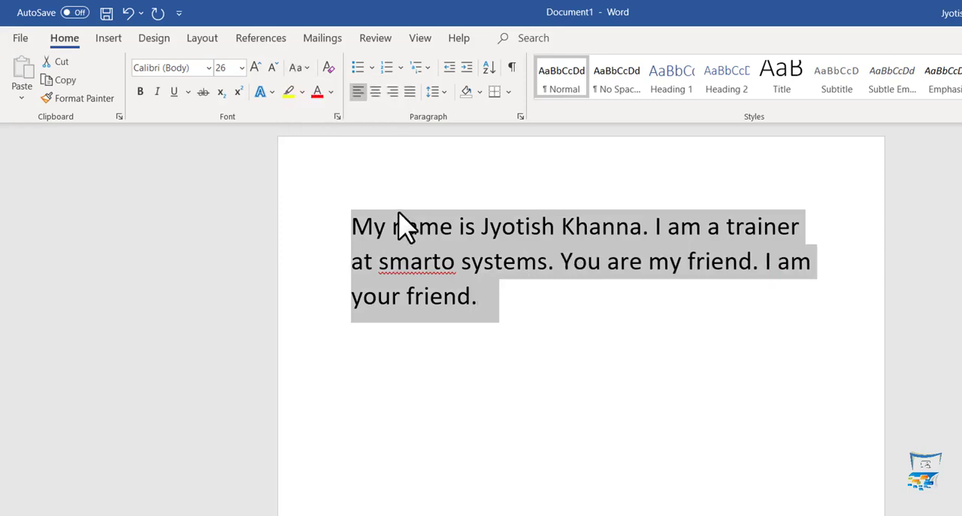
left_click(570, 285)
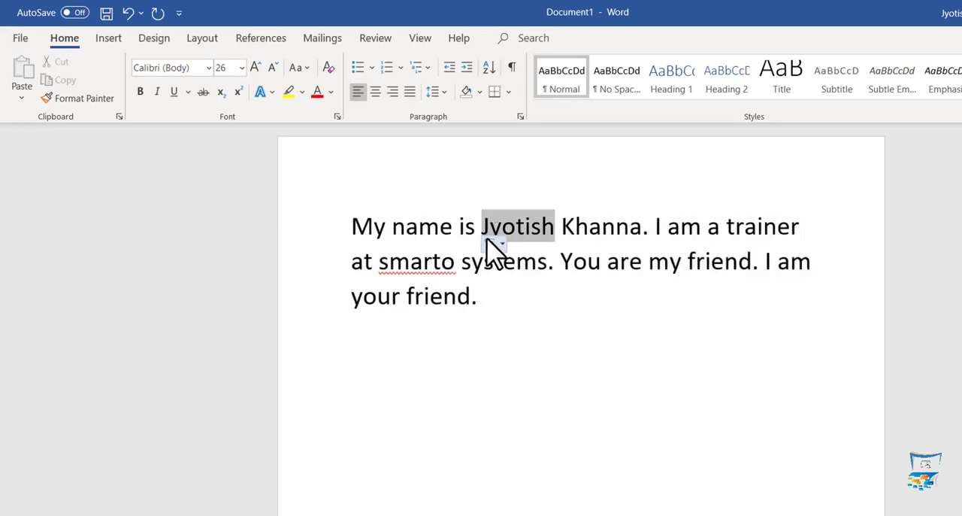
- Examine the AutoCorrect options for the first name and the initial letter of "You" in the third sentence
left_click(492, 244)
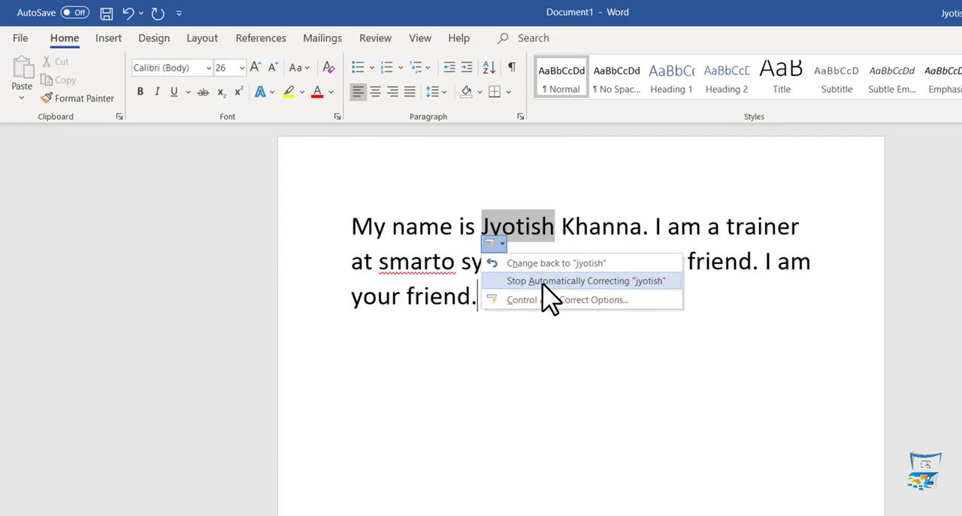
left_click(526, 228)
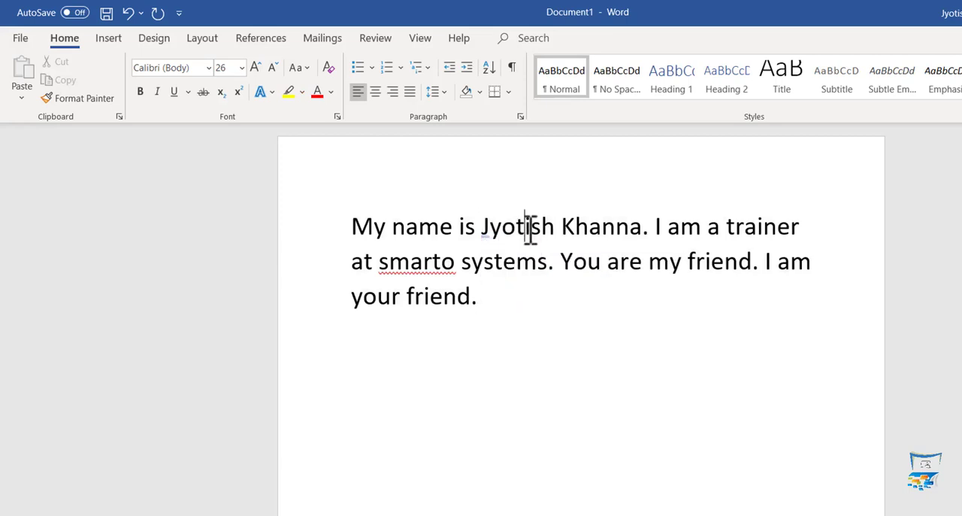
left_click(494, 246)
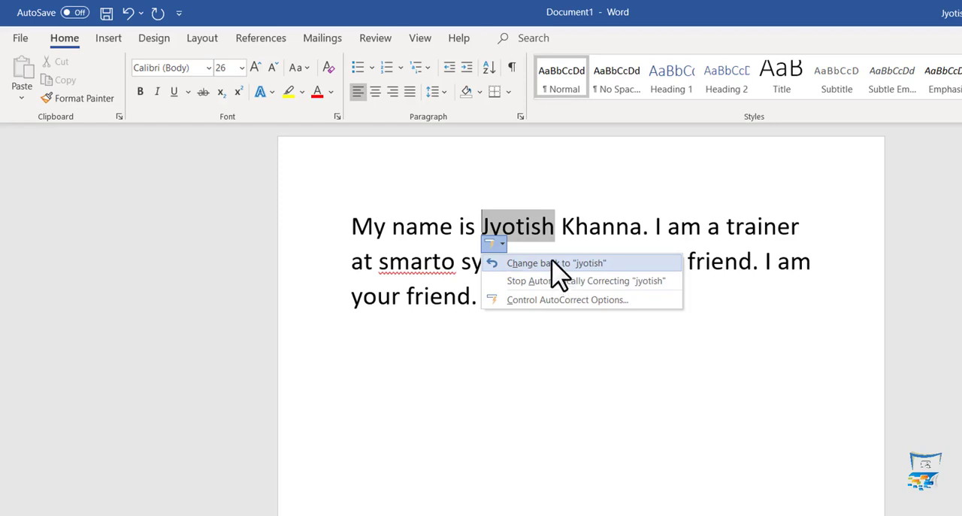
left_click(543, 227)
left_click_drag(561, 263, 573, 263)
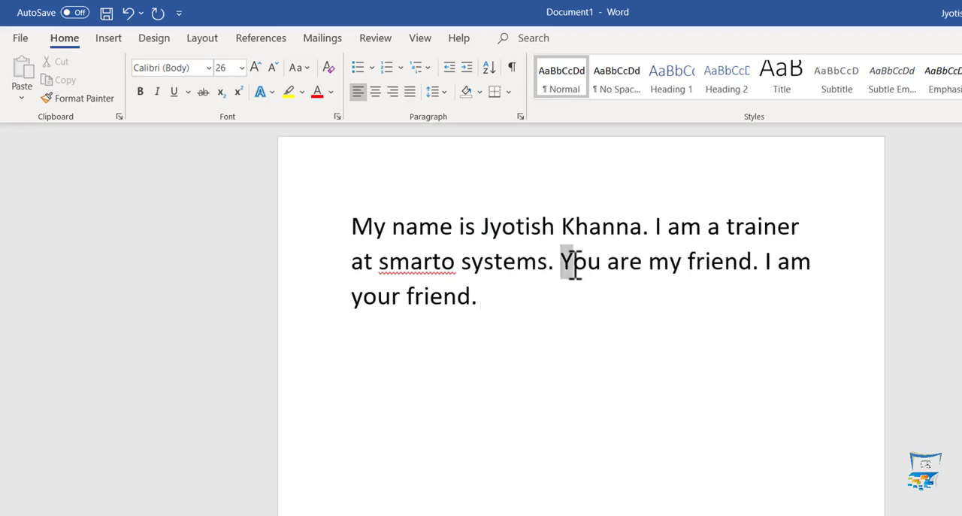
- Undo the automatic capitalization of the first name in the first sentence
left_click(302, 66)
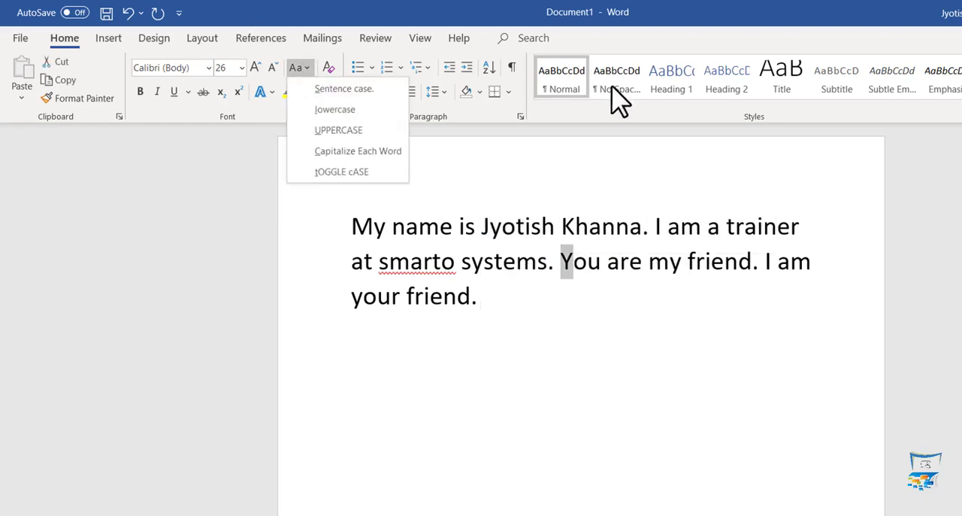
left_click(637, 10)
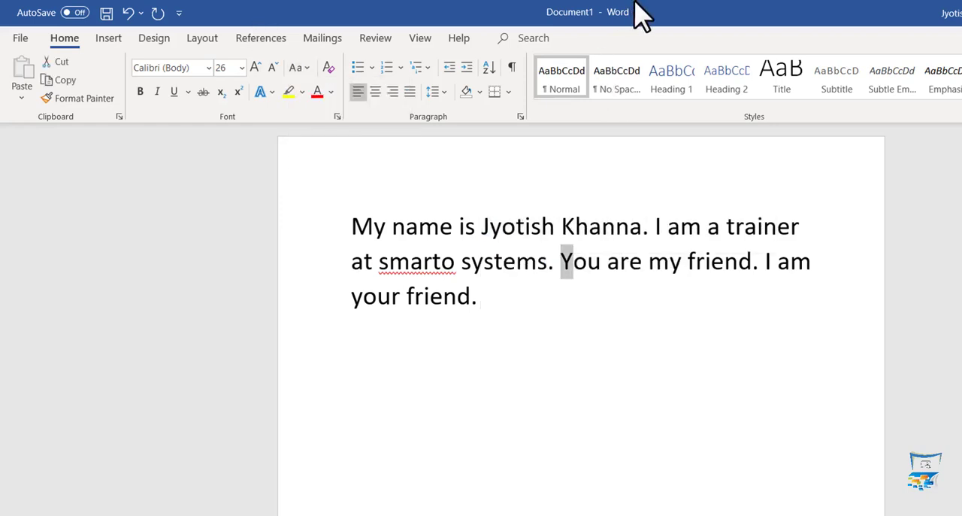
left_click(492, 241)
left_click(502, 265)
left_click(494, 255)
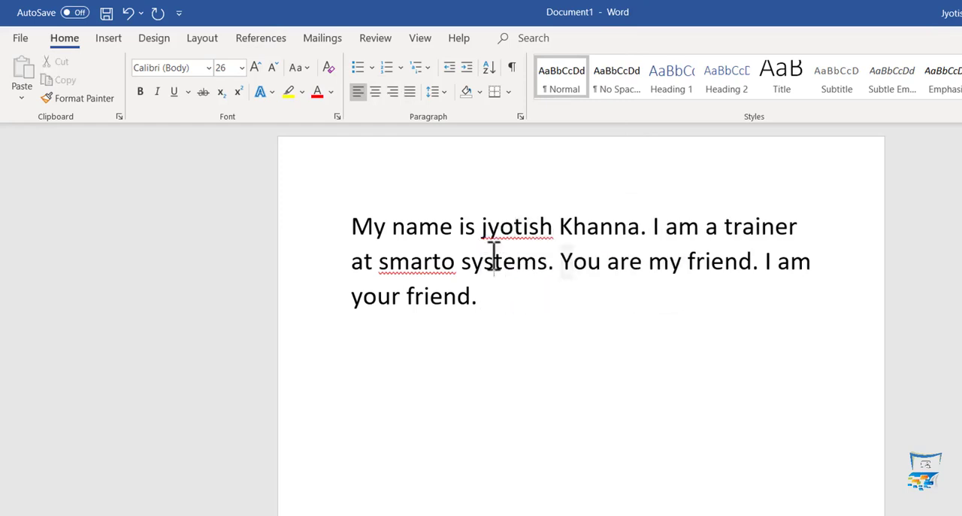
- Apply sentence case to the first two sentences and redo the AutoCorrect capitalization of the first name
left_click_drag(352, 225, 551, 261)
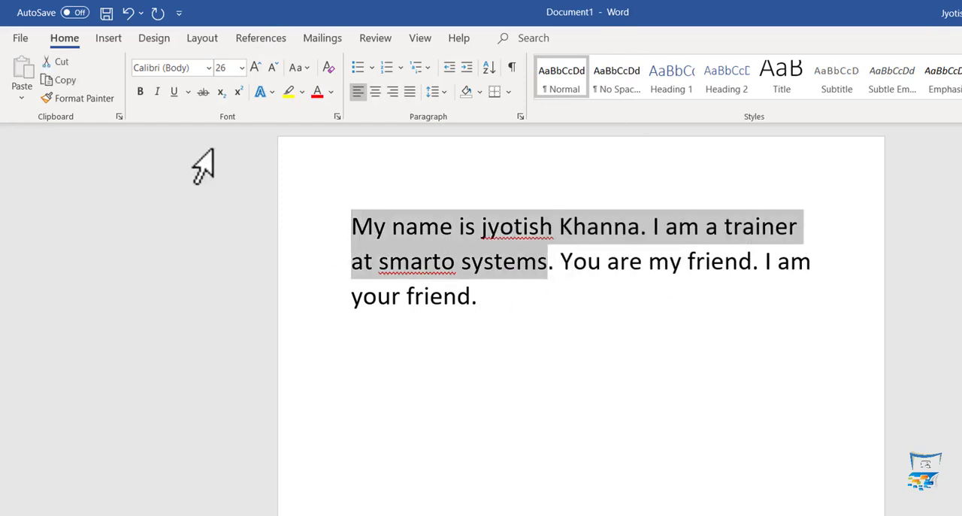
left_click(304, 69)
left_click(308, 88)
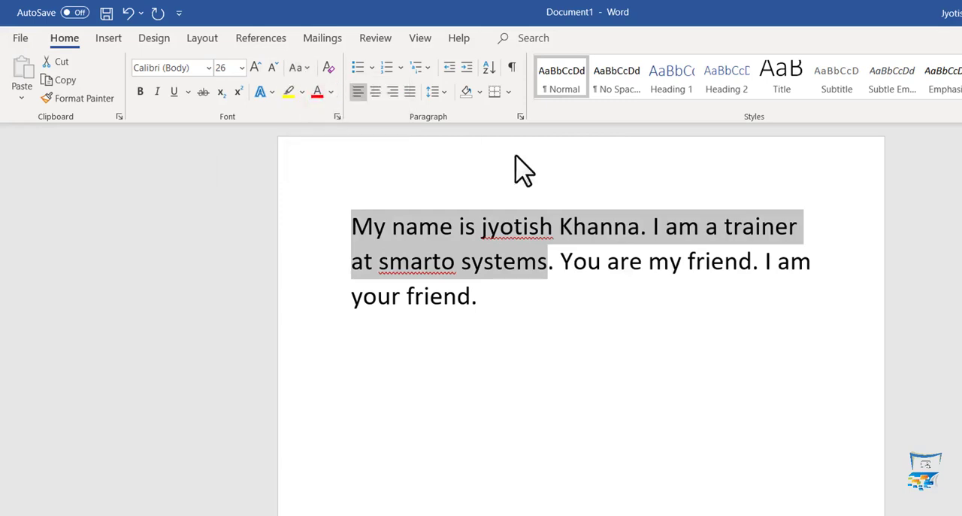
left_click(538, 261)
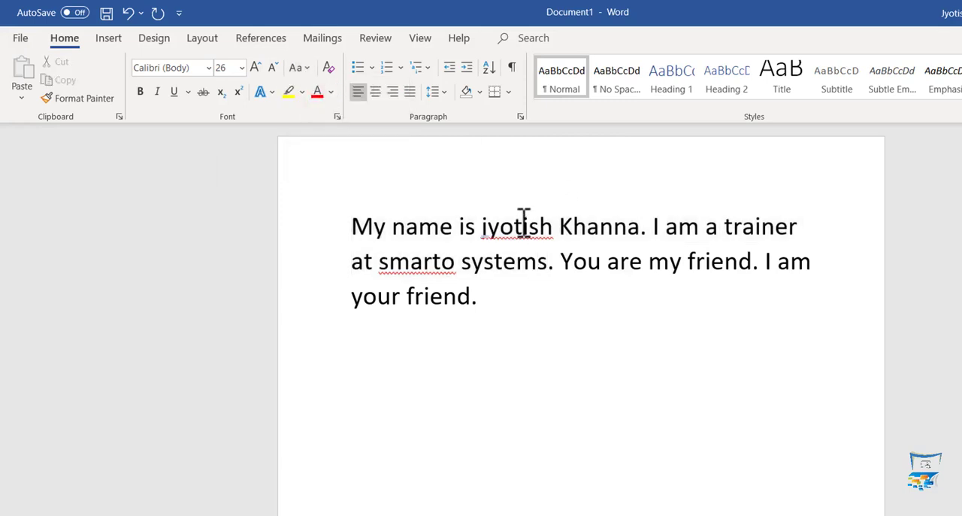
left_click(494, 242)
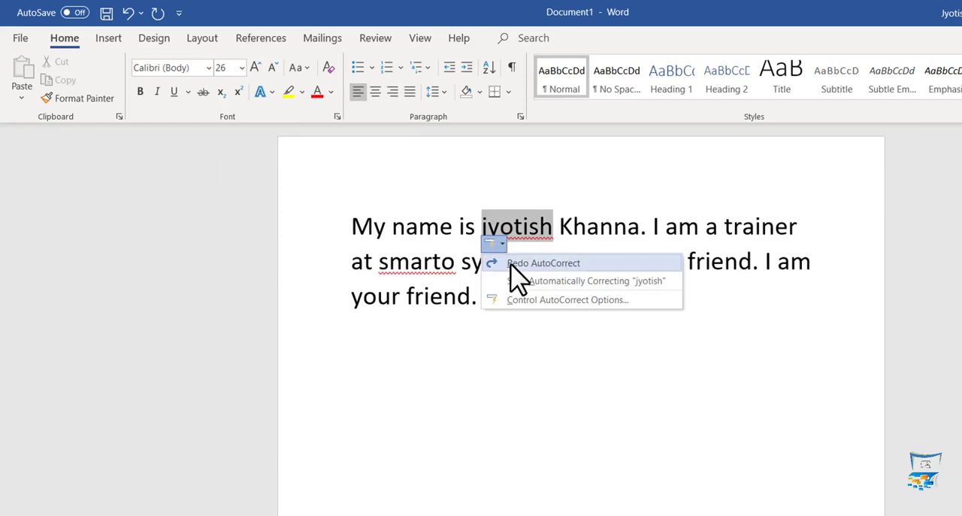
left_click(514, 263)
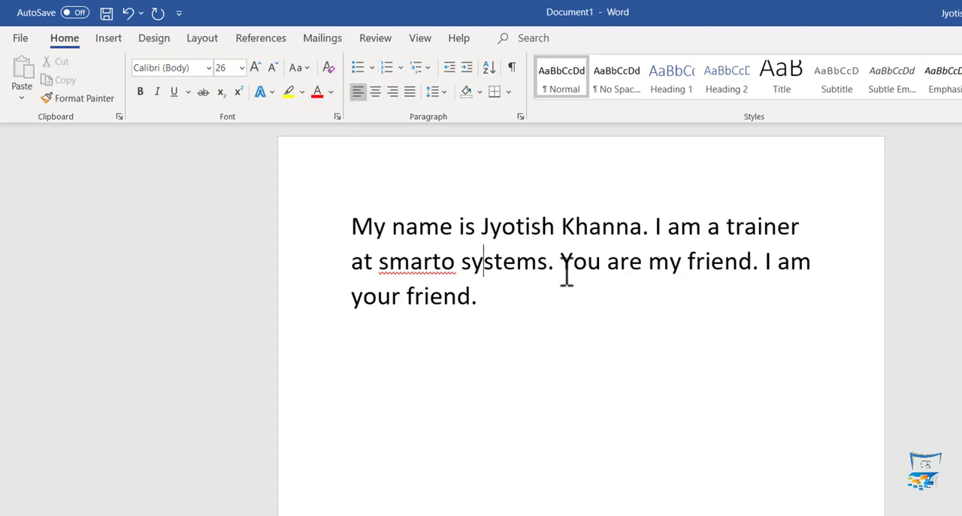
- Apply toggle case to the sentence "You are my friend" and deselect it
left_click_drag(562, 262, 765, 263)
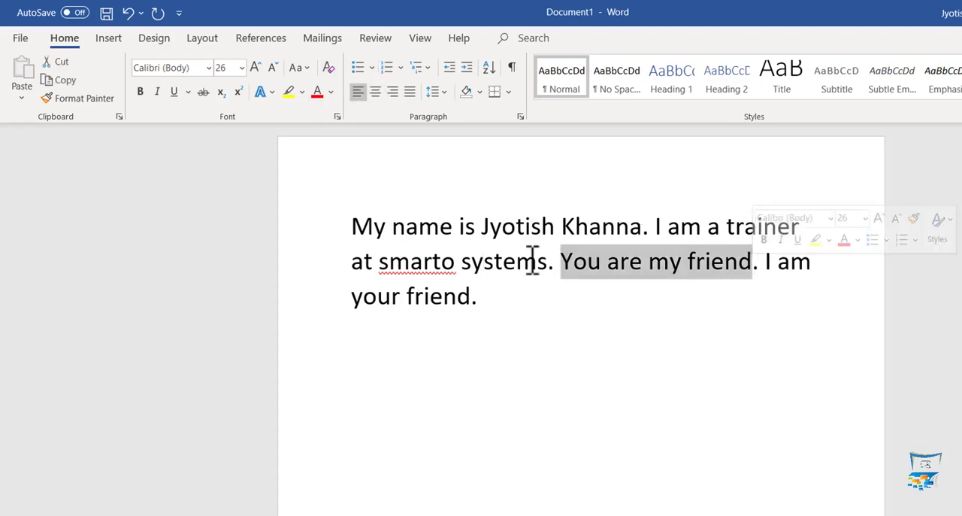
left_click(307, 72)
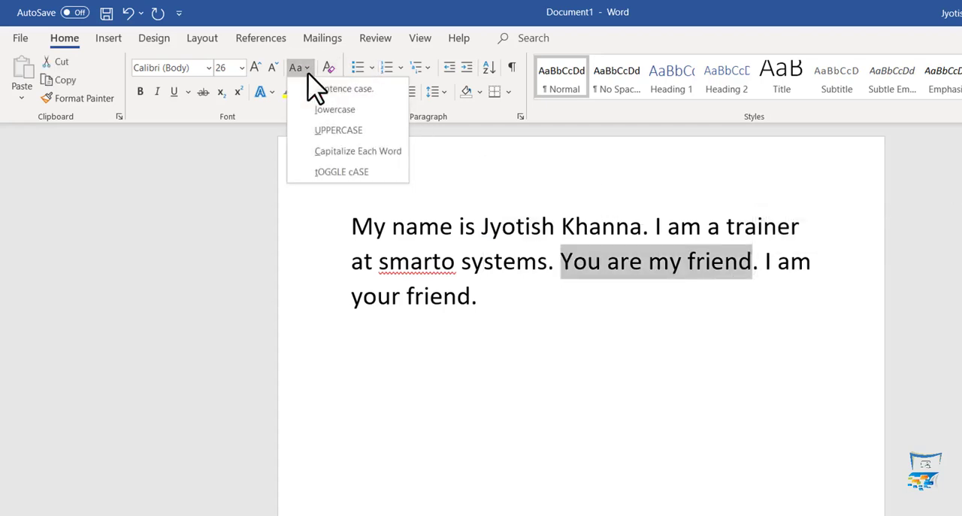
left_click(319, 173)
left_click_drag(573, 265, 614, 270)
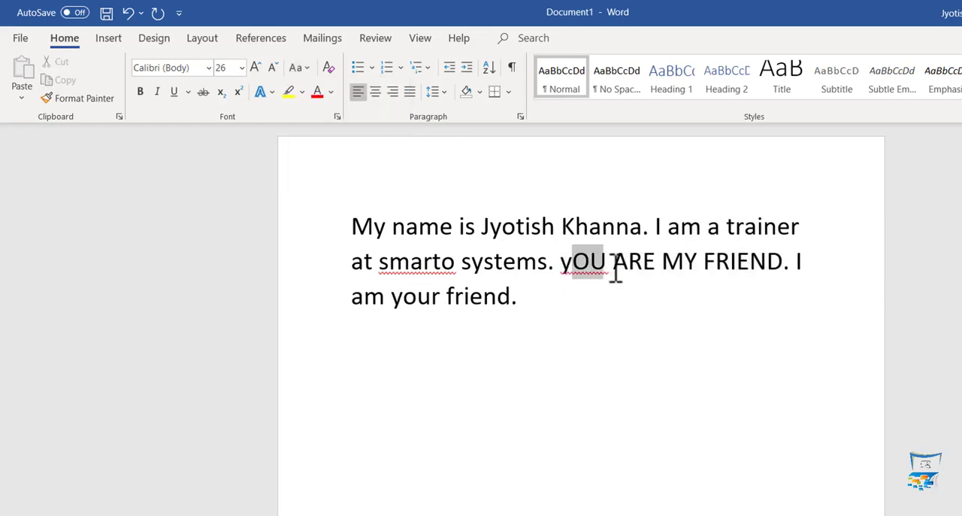
double_click(570, 271)
left_click(656, 269)
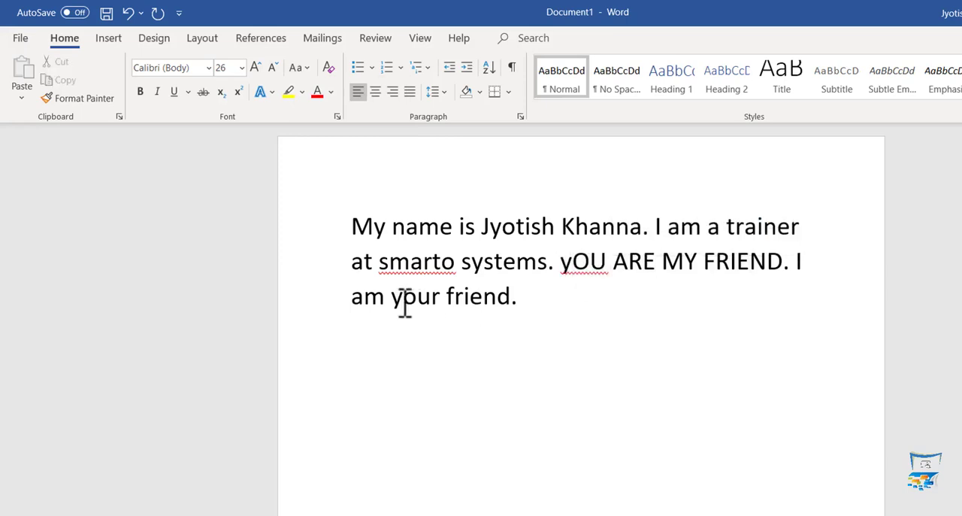
left_click(574, 262)
- Change the case of "I am a trainer at smarto systems." to lowercase, UPPERCASE and finally Capitalize Each Word
left_click_drag(654, 226, 560, 258)
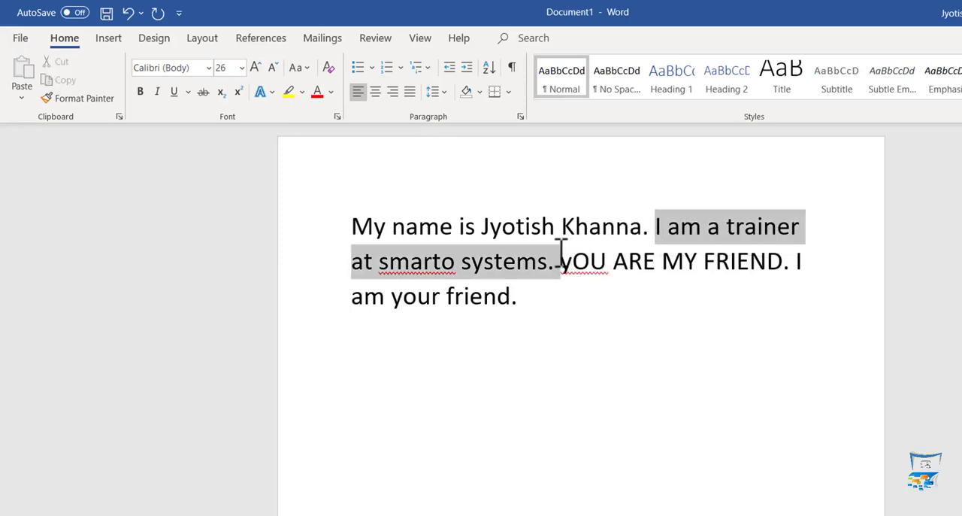
left_click(298, 68)
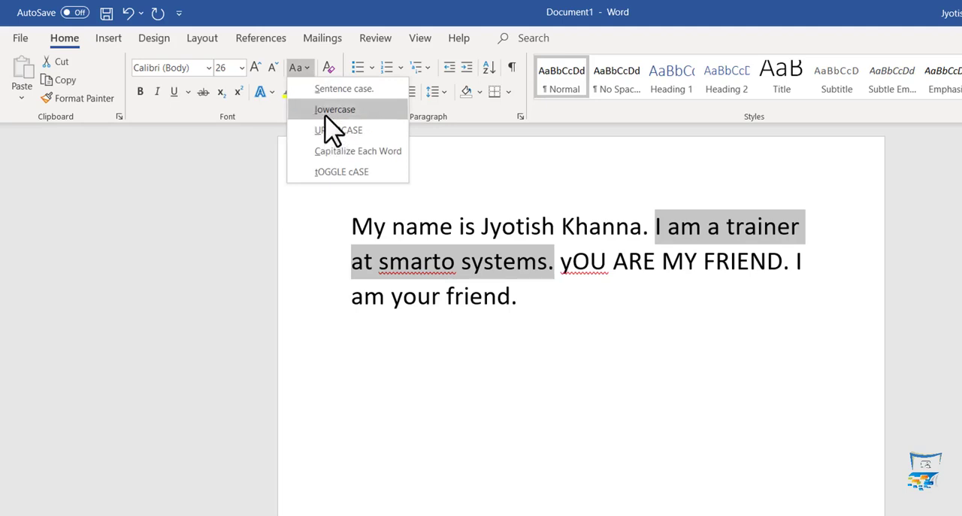
left_click(326, 113)
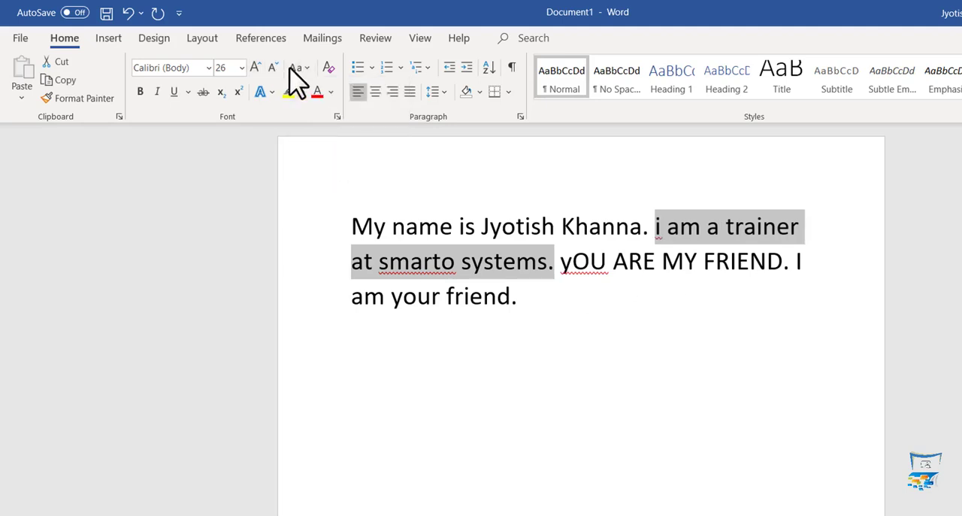
left_click(300, 68)
left_click(339, 130)
left_click(298, 68)
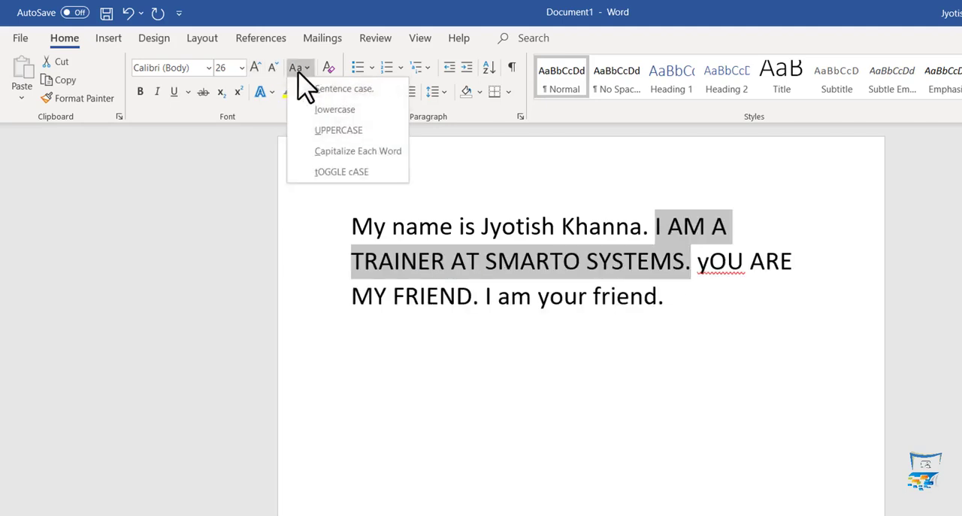
left_click(321, 154)
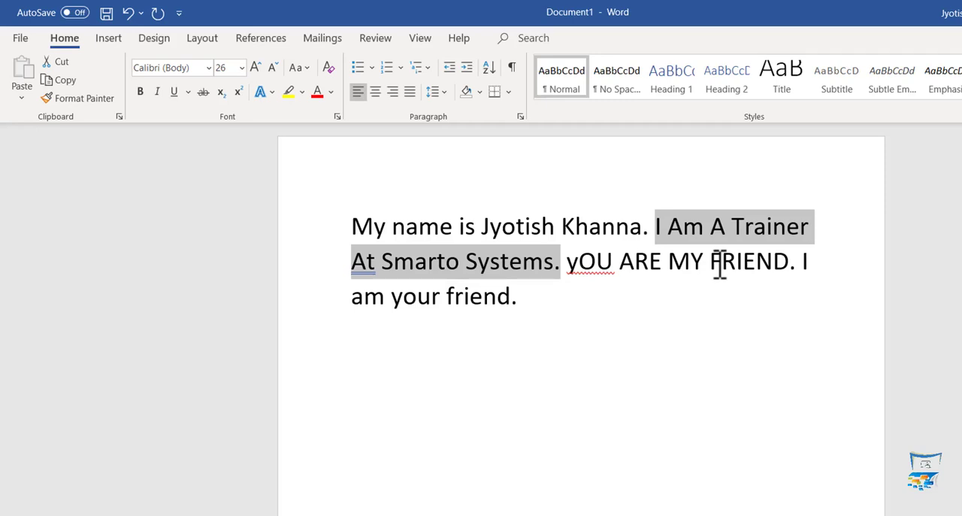
- Clear all formatting from the selected second sentence
left_click(299, 68)
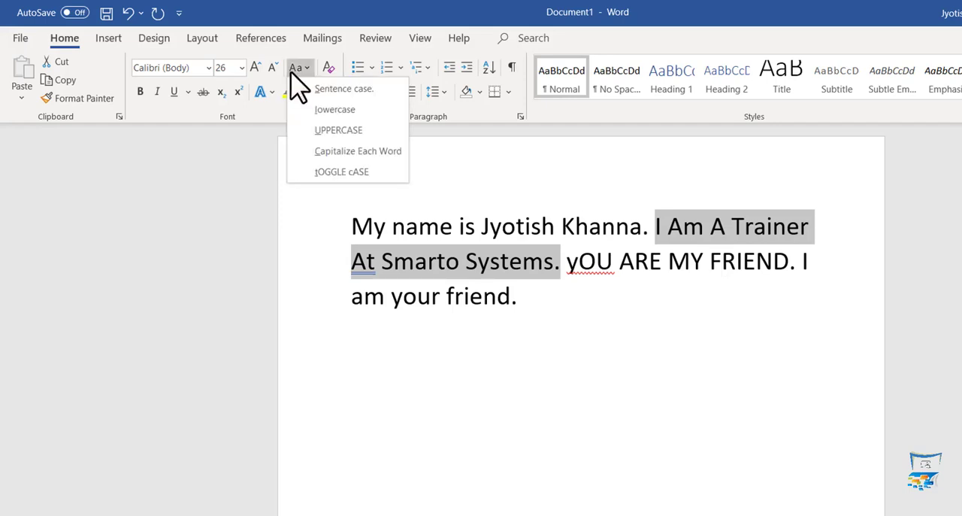
left_click(296, 68)
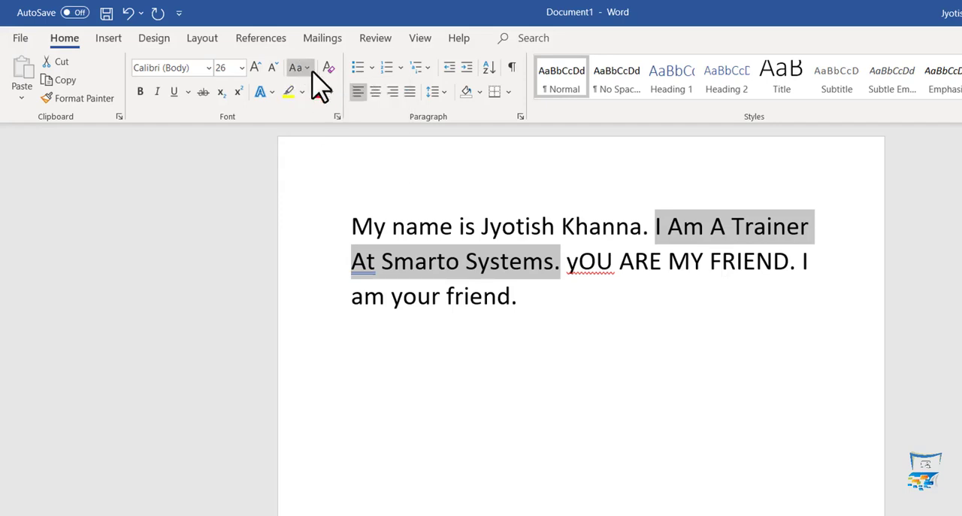
left_click(330, 67)
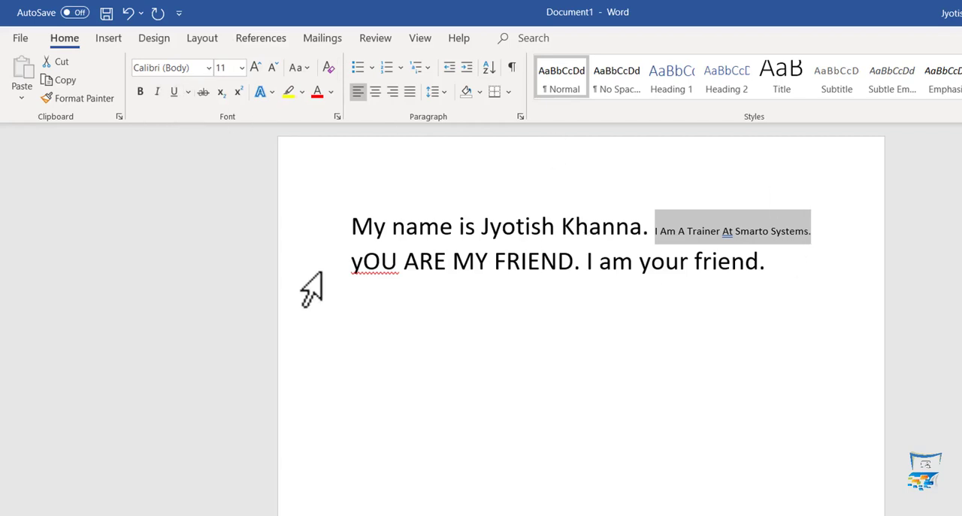
- Delete all the text in the document
left_click_drag(361, 227, 868, 293)
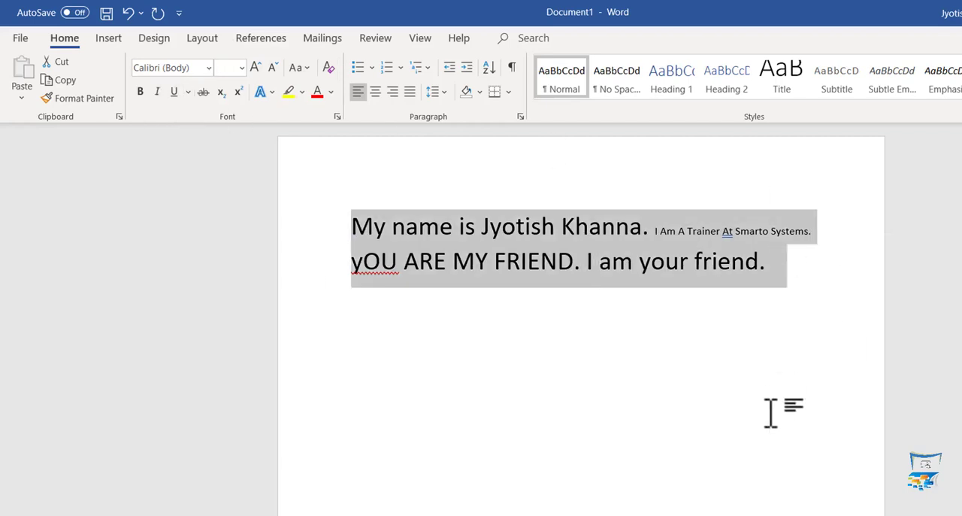
key("Delete")
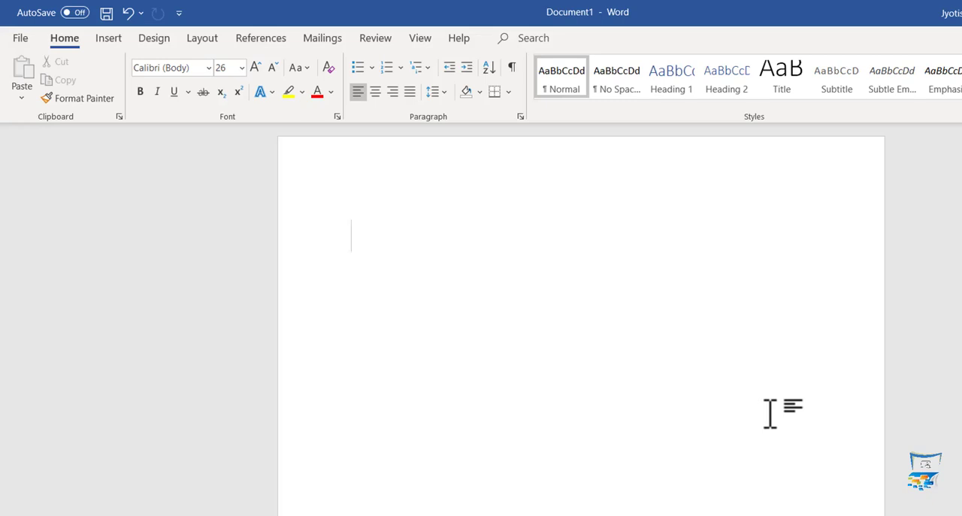
- Enter the random filler text "sdjlfksdjdsfjlsdjfdlkskl" and delete it
type("sdjlfksdjdsfjlsdjfdlkskl")
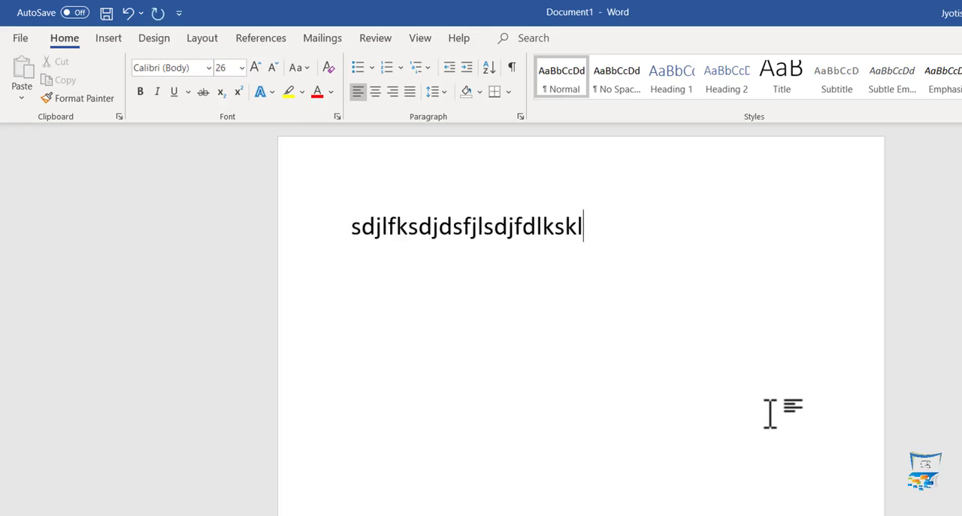
key("ctrl+a")
key("BackSpace")
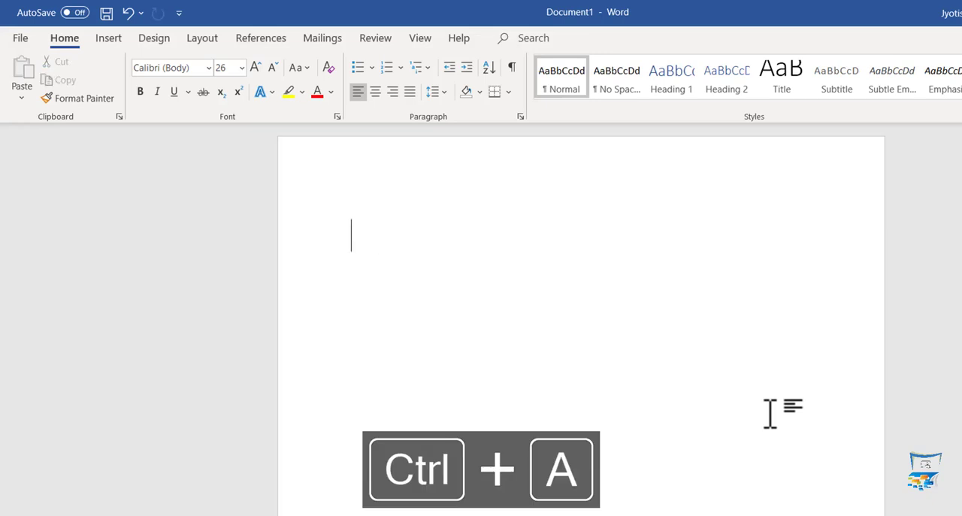
- Generate sample paragraphs in the empty document with =rand()
type("=rand")
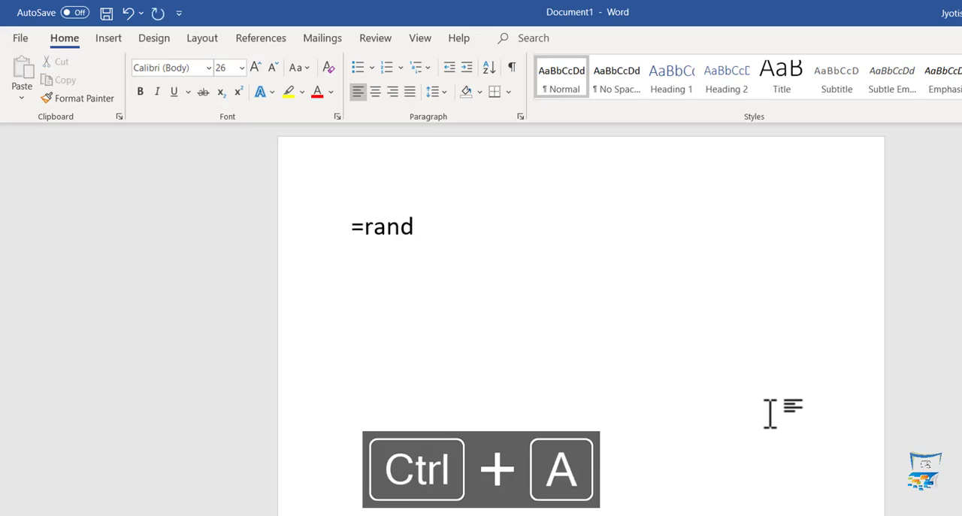
type("()")
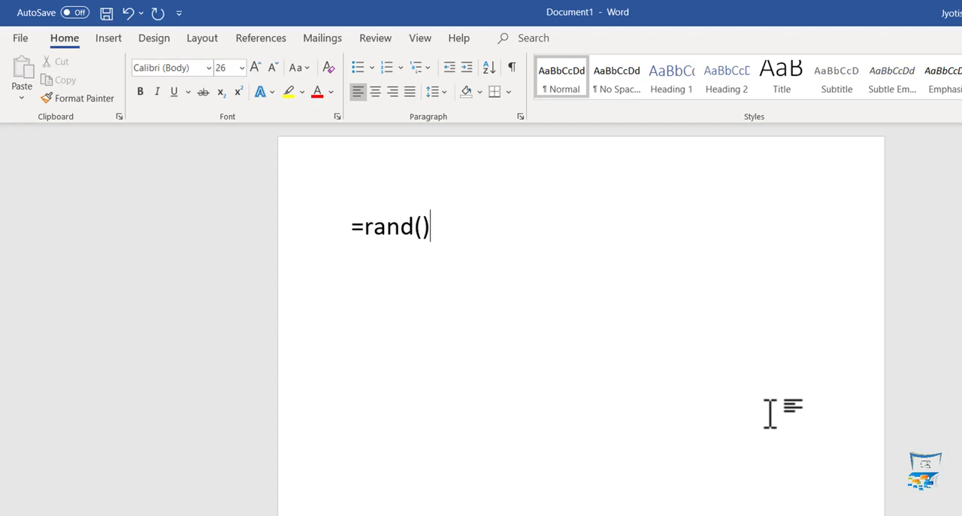
key("Return")
scroll(770, 412, "up", 10)
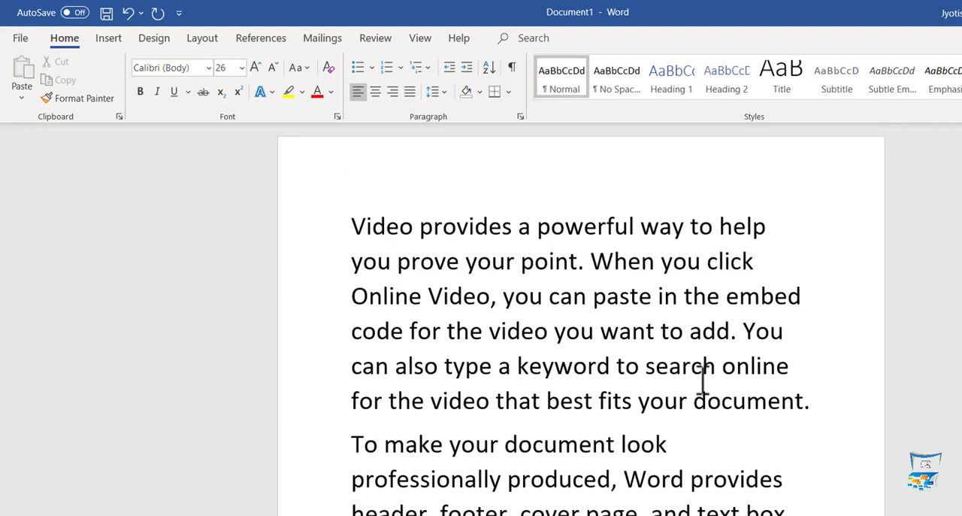
- Clear all formatting from the entire sample text and deselect it
left_click(358, 222)
key("ctrl+a")
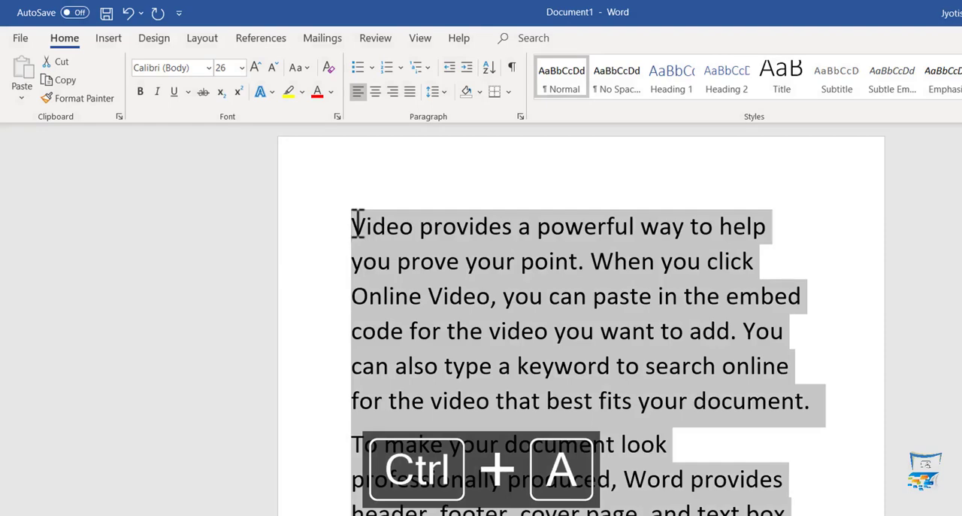
left_click(328, 67)
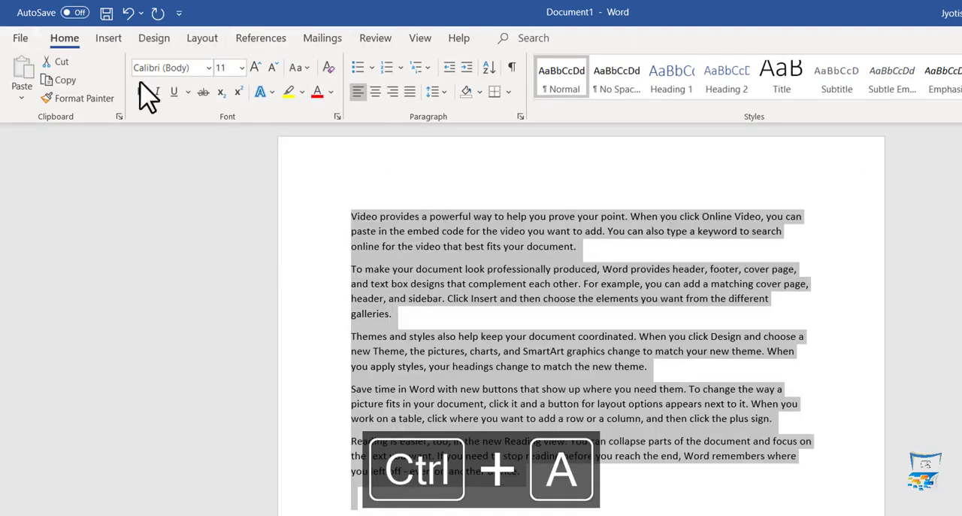
left_click(459, 262)
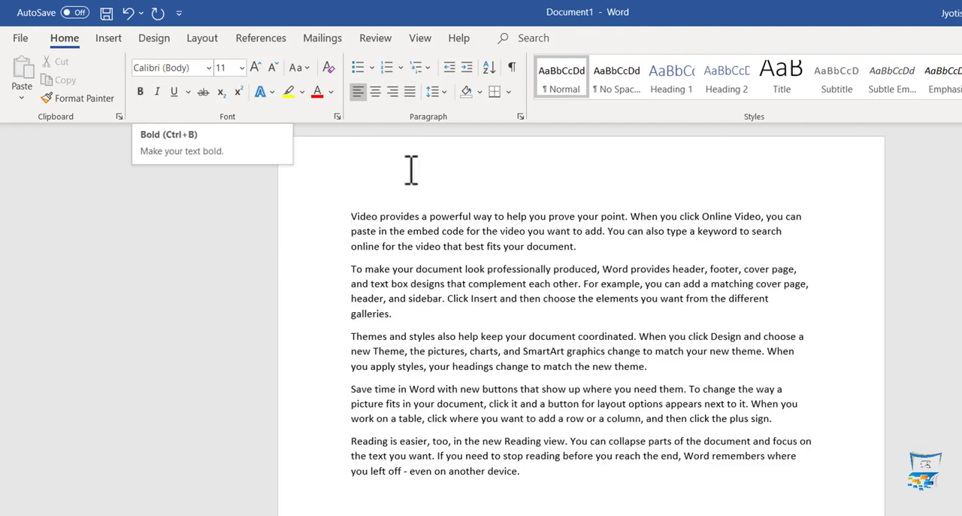
- Make the opening word "Video" of the first paragraph bold and remove the bold again
left_click_drag(352, 218, 380, 217)
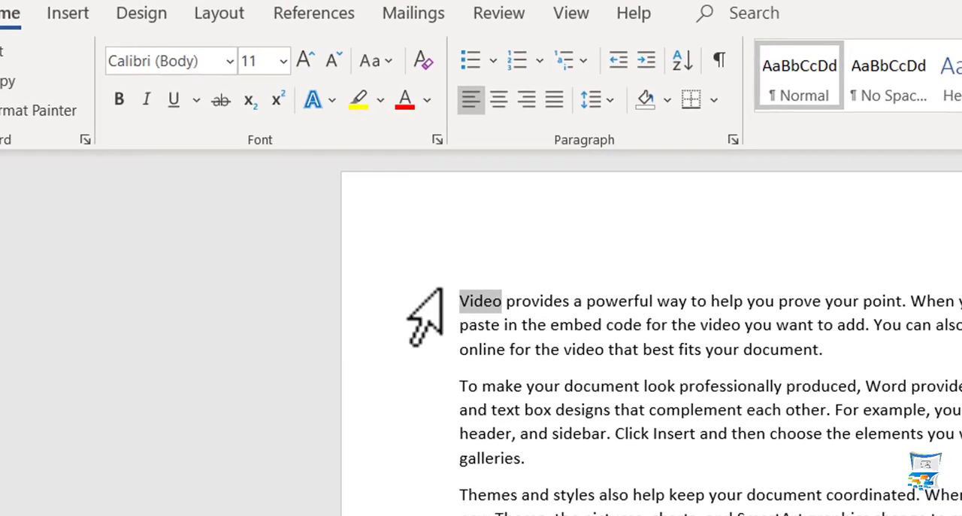
left_click(119, 102)
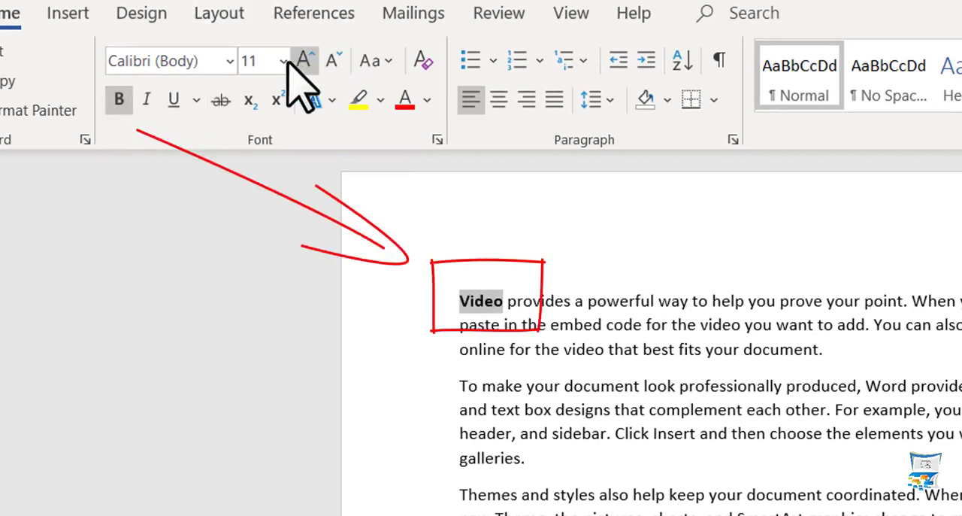
left_click(472, 308)
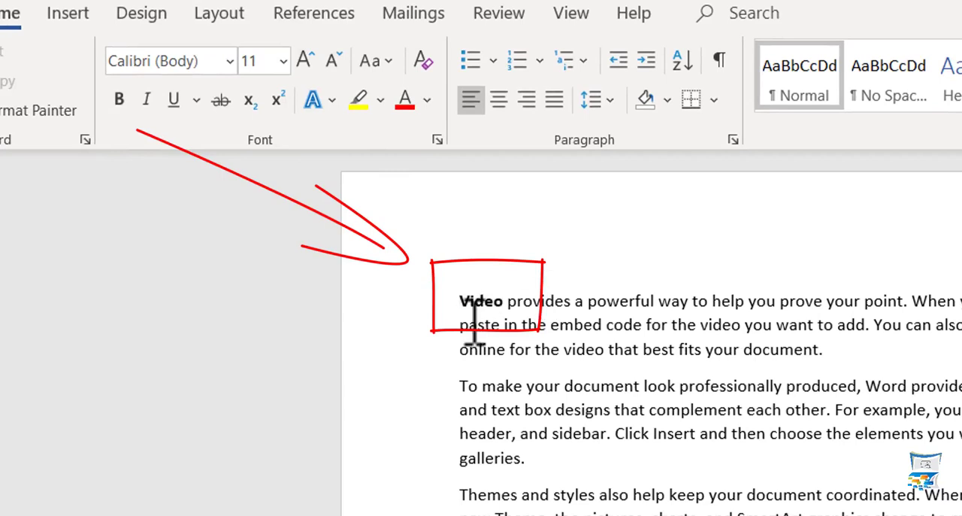
left_click_drag(469, 303, 511, 293)
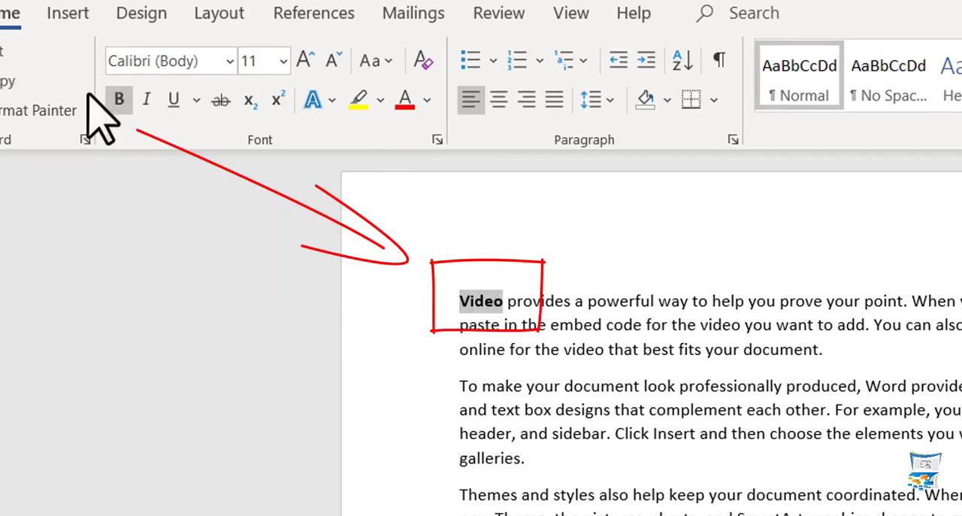
left_click(122, 100)
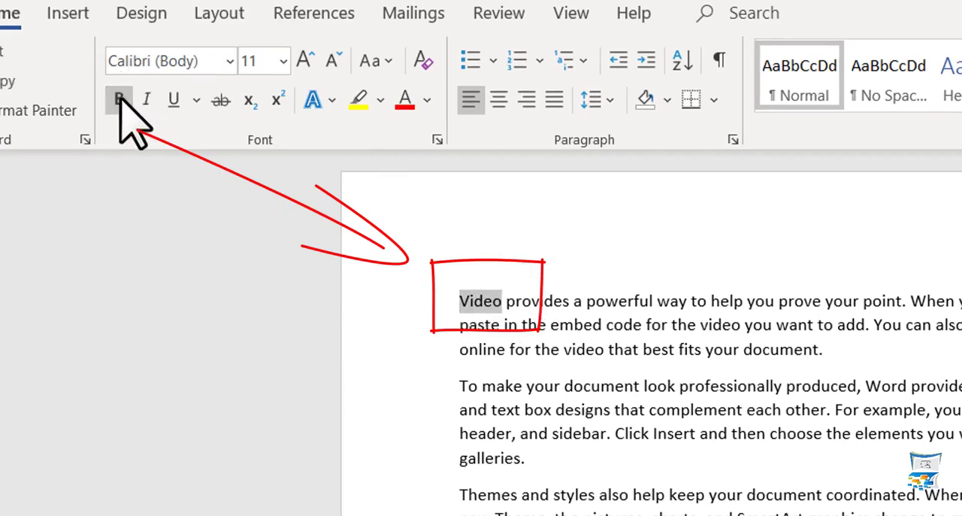
- Set the font size of the entire document text to 16
left_click(635, 379)
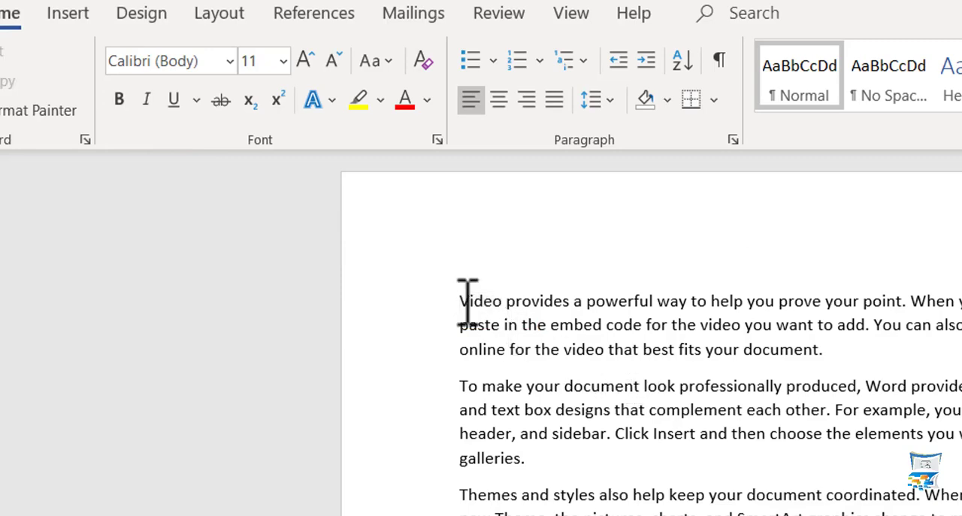
key("ctrl+a")
left_click(283, 60)
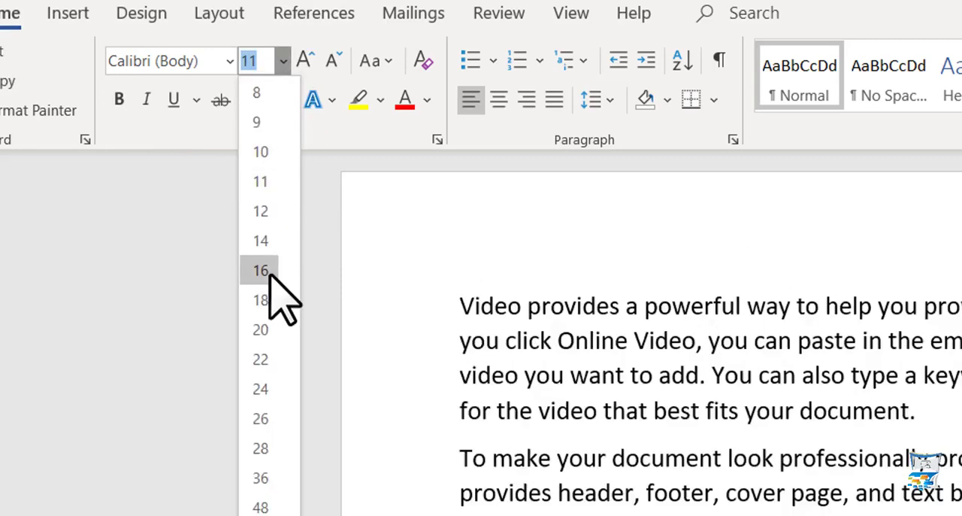
left_click(269, 276)
- Select the opening word "Video" and toggle bold on and off again
left_click_drag(470, 305, 524, 304)
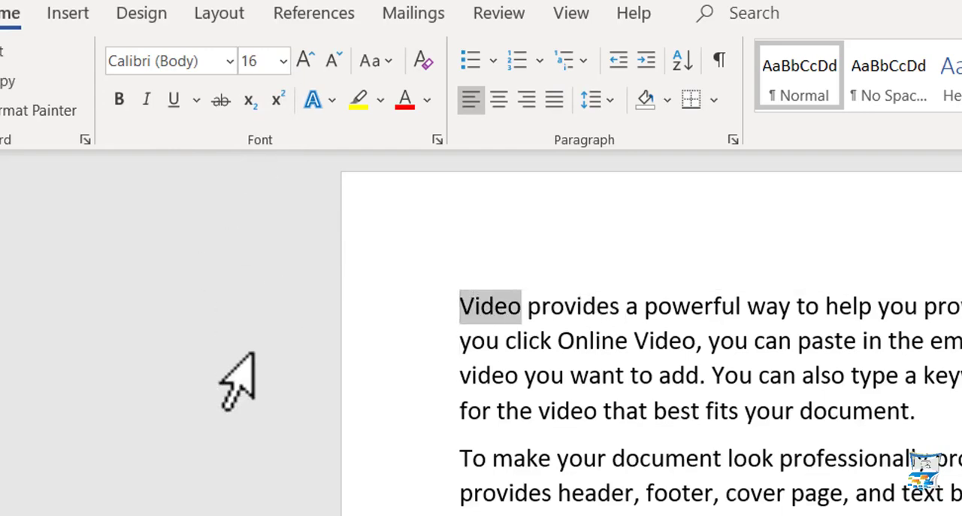
key("ctrl+b")
key("ctrl+b")
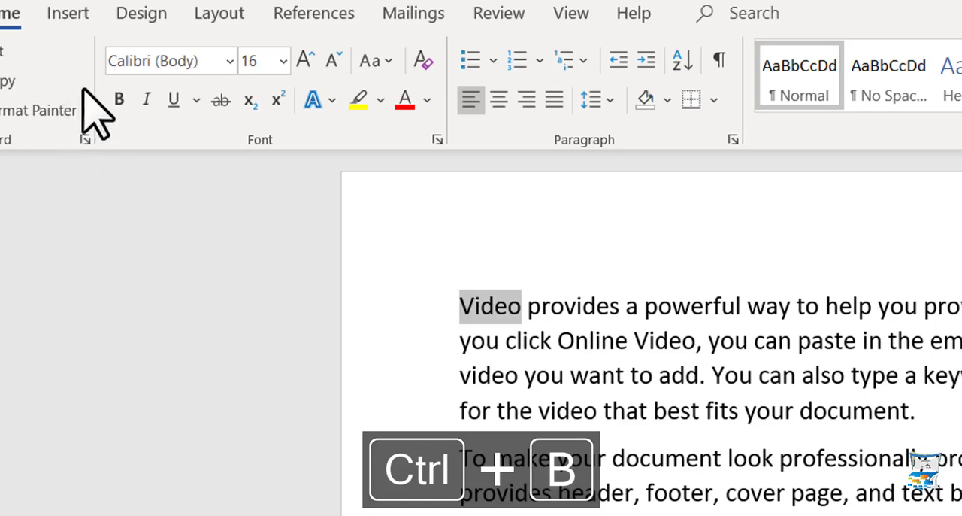
- Italicize the opening word "Video" and remove the italics, twice in a row
left_click(154, 97)
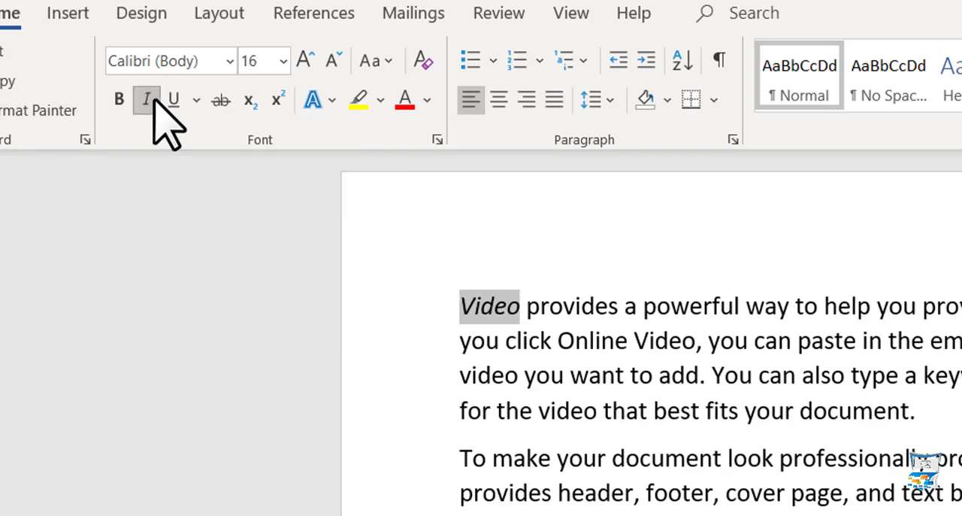
left_click(155, 98)
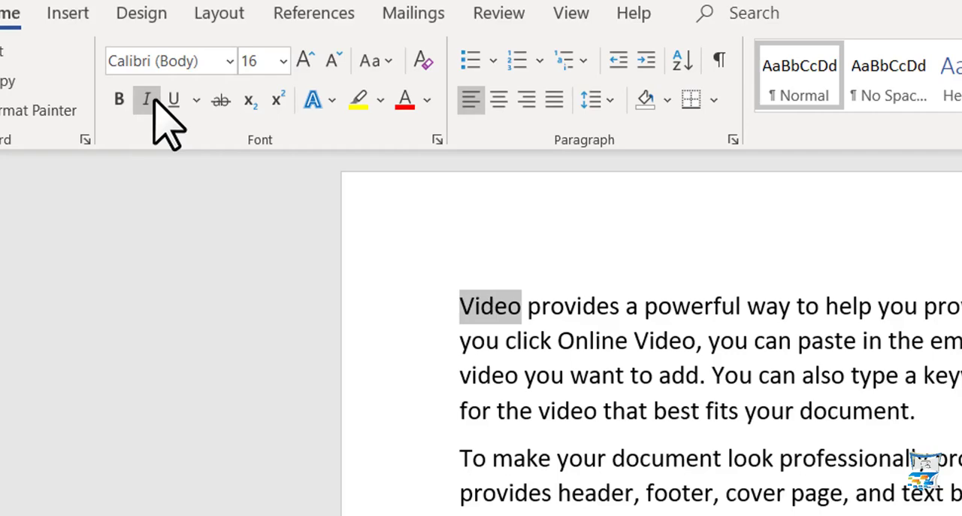
key("ctrl+i")
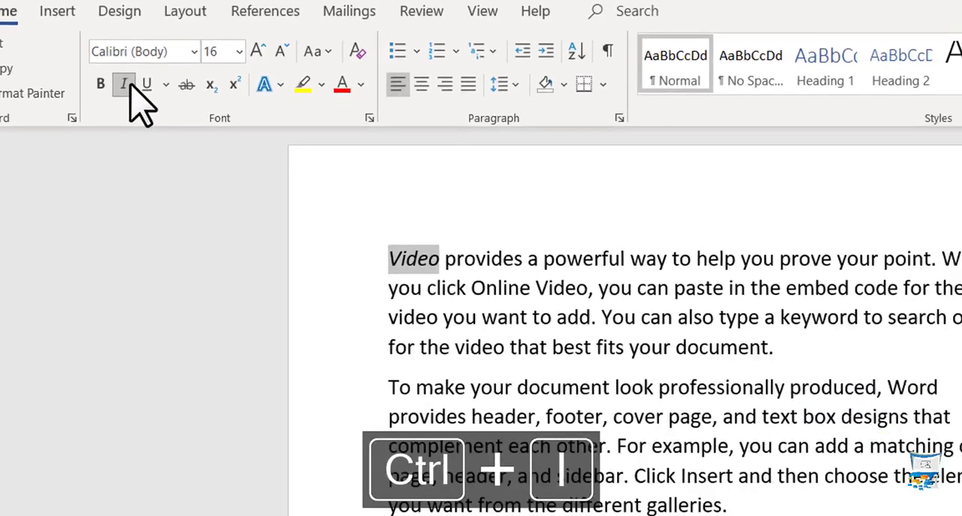
key("ctrl+i")
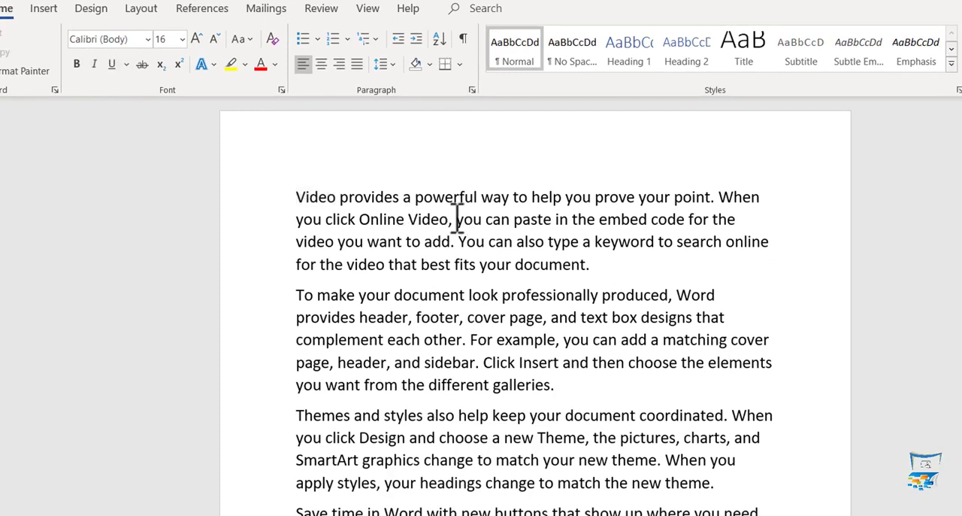
- Underline "you can paste in the embed code" in the first paragraph and make the underline red
left_click_drag(456, 218, 685, 219)
left_click(112, 65)
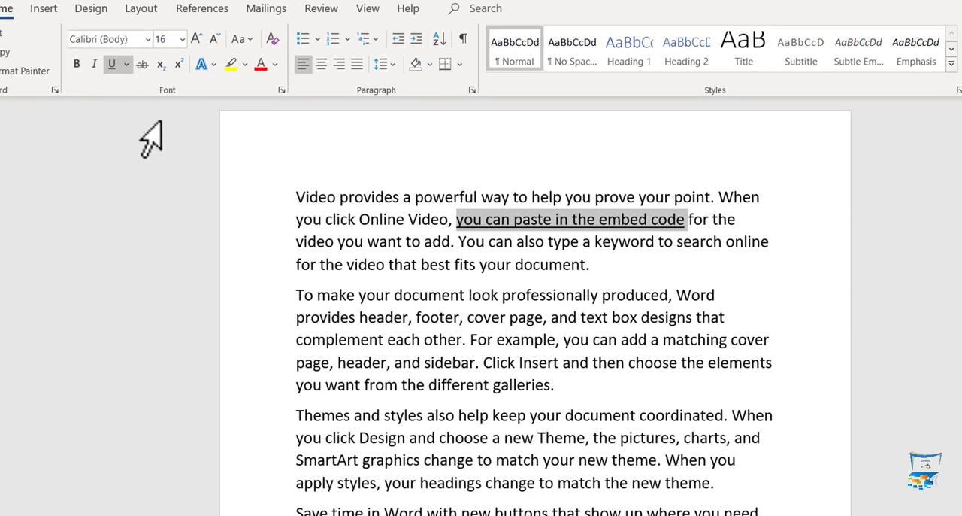
key("ctrl+u")
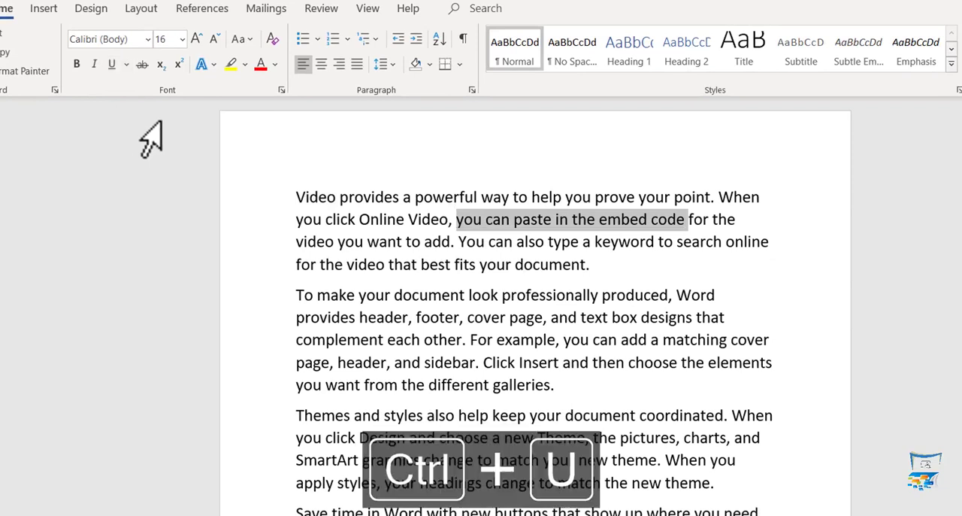
key("ctrl+u")
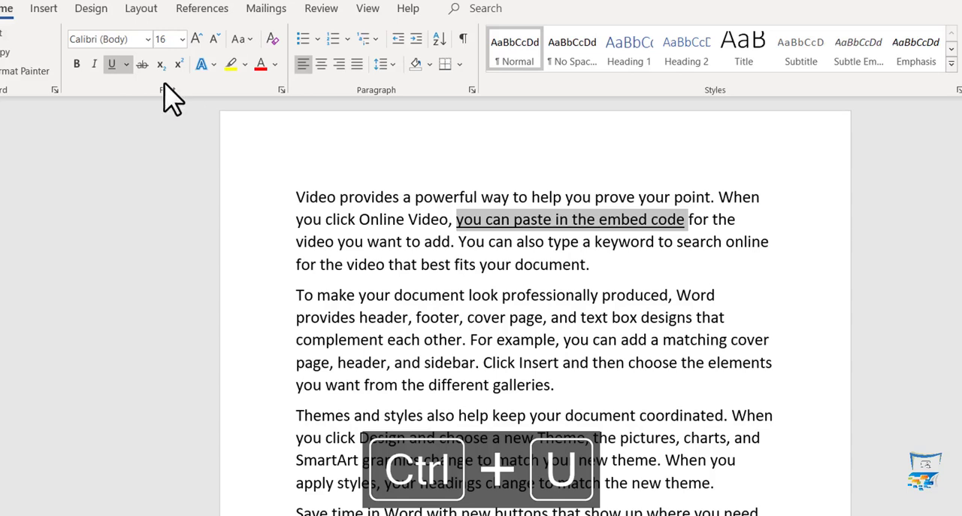
left_click(126, 66)
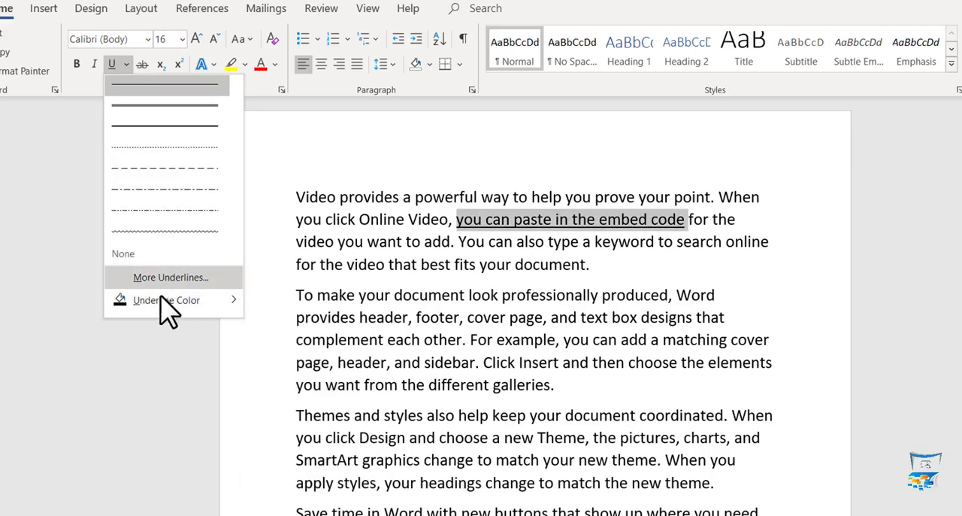
mouse_move(159, 302)
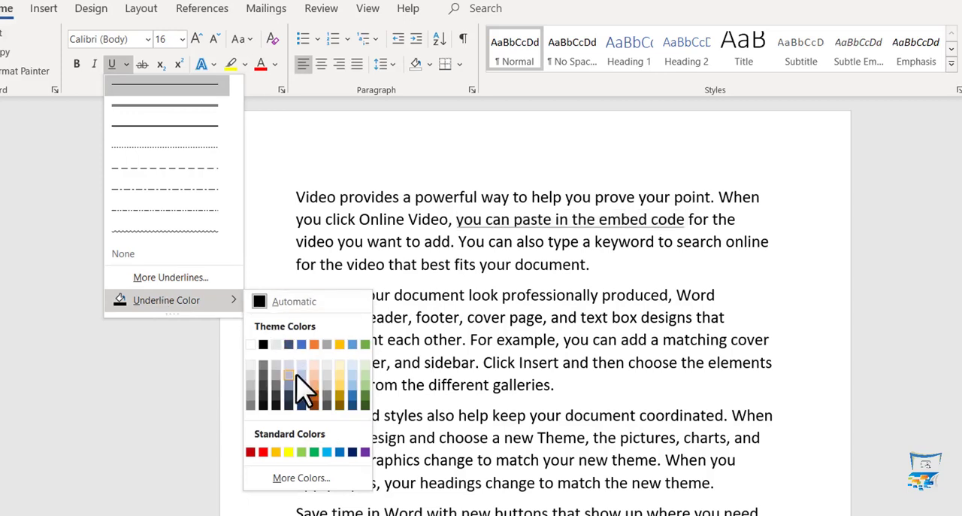
left_click(264, 452)
- Give the phrase "you can paste in the embed code" a double wavy underline and set its font size to 28
left_click(126, 65)
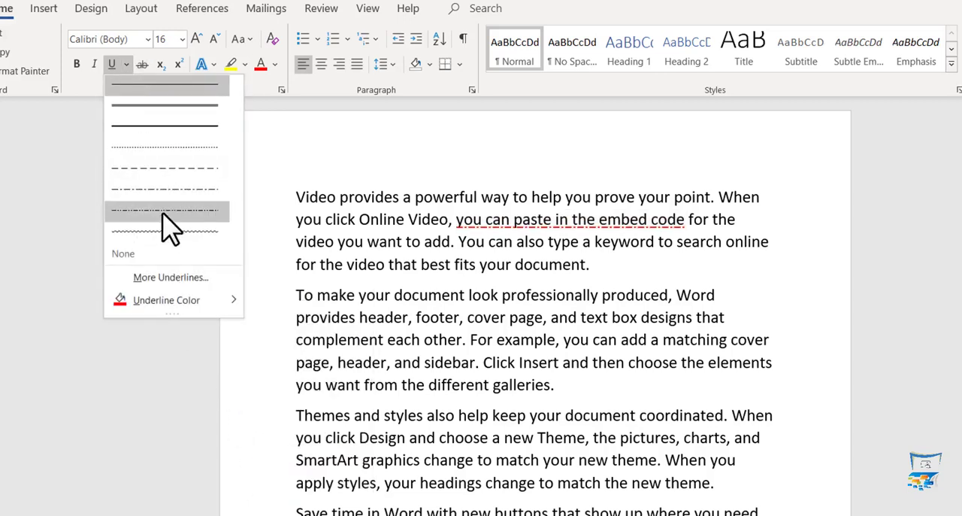
left_click(172, 277)
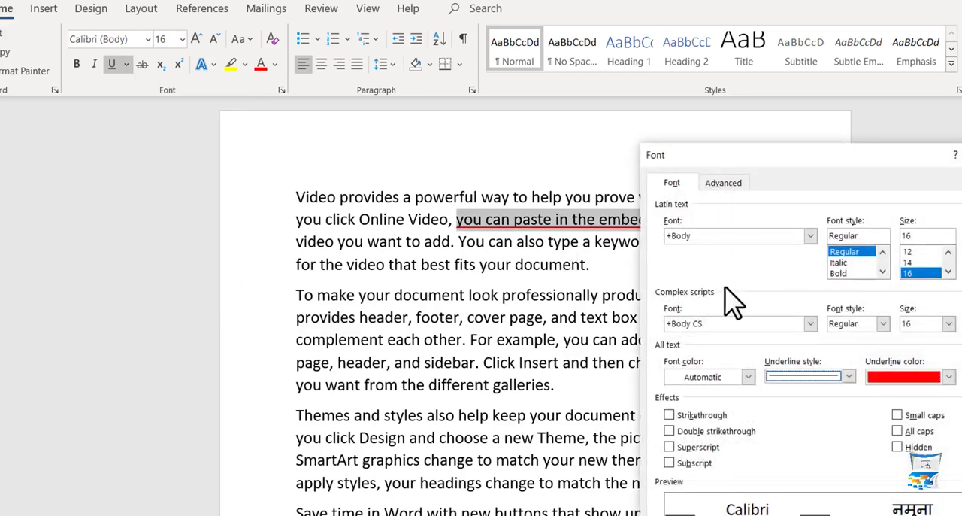
left_click(803, 378)
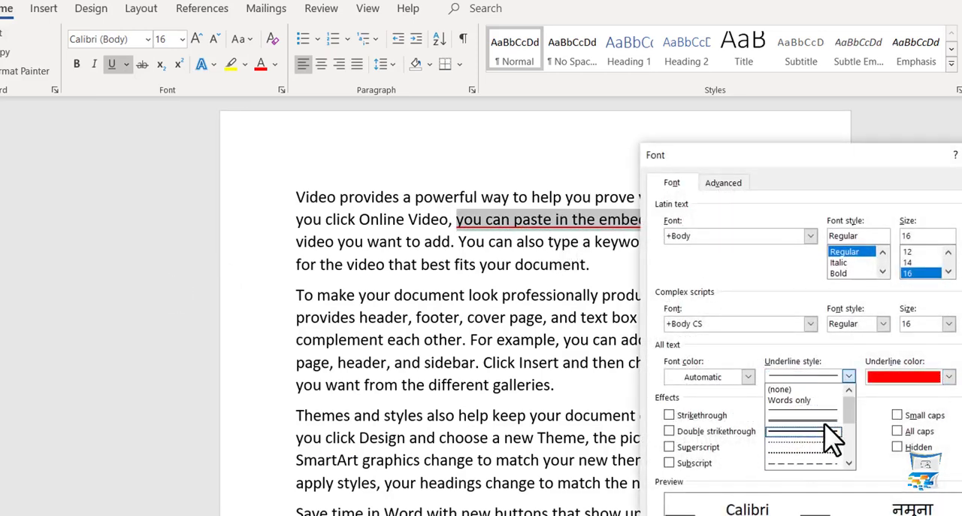
left_click_drag(848, 409, 848, 440)
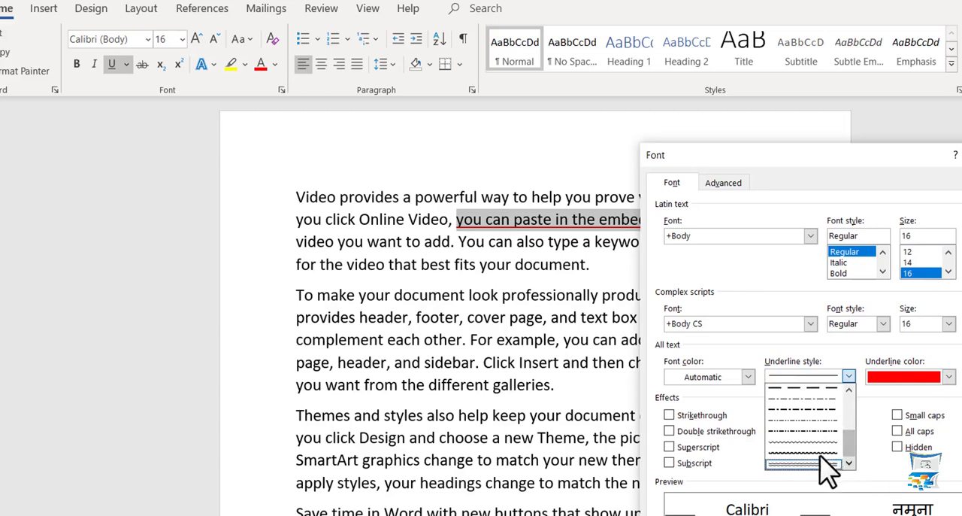
left_click(782, 462)
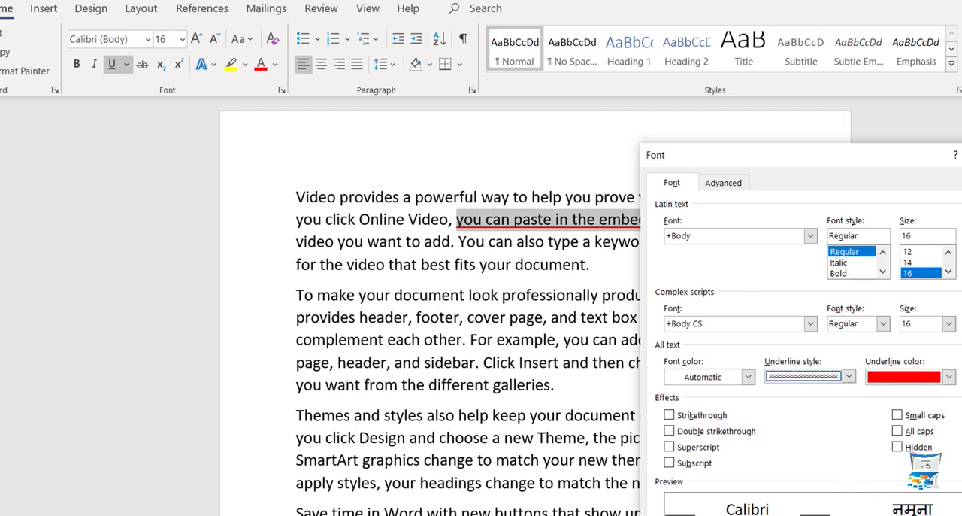
key("Return")
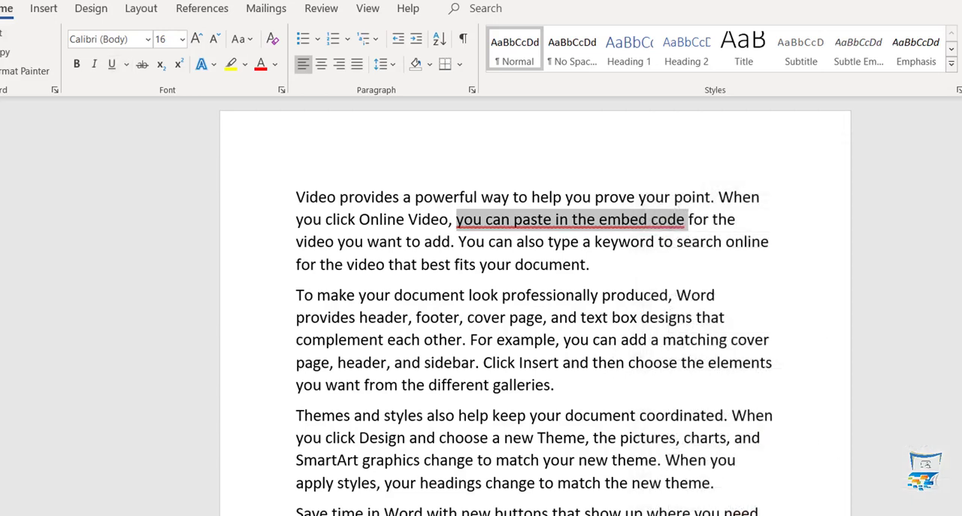
left_click(182, 39)
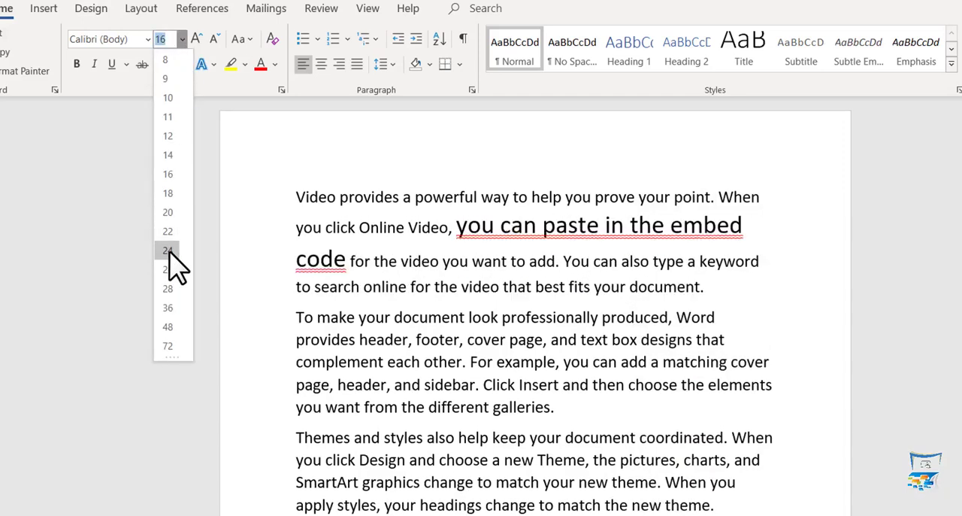
left_click(170, 288)
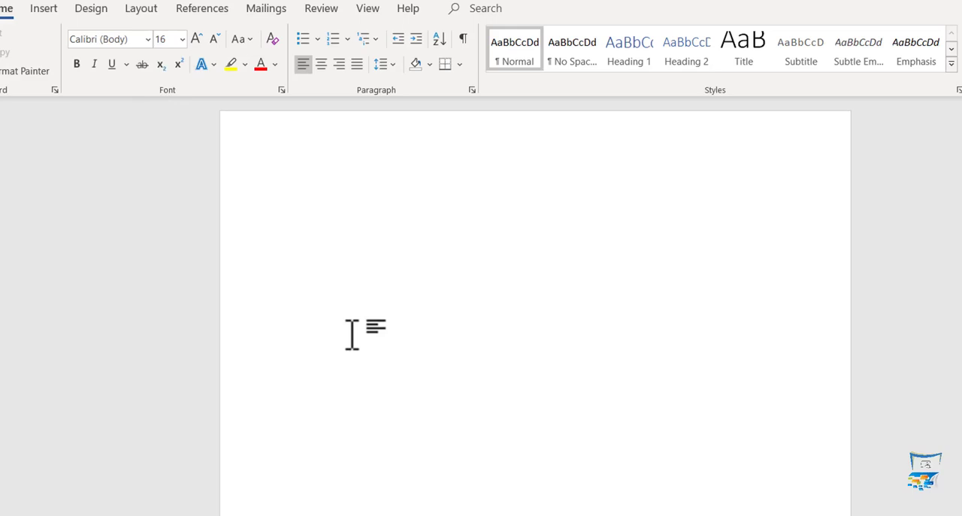
- Enter the line "Price Rs. 4500 Rs. 3500" in the empty document
type("Price Rs. 3500")
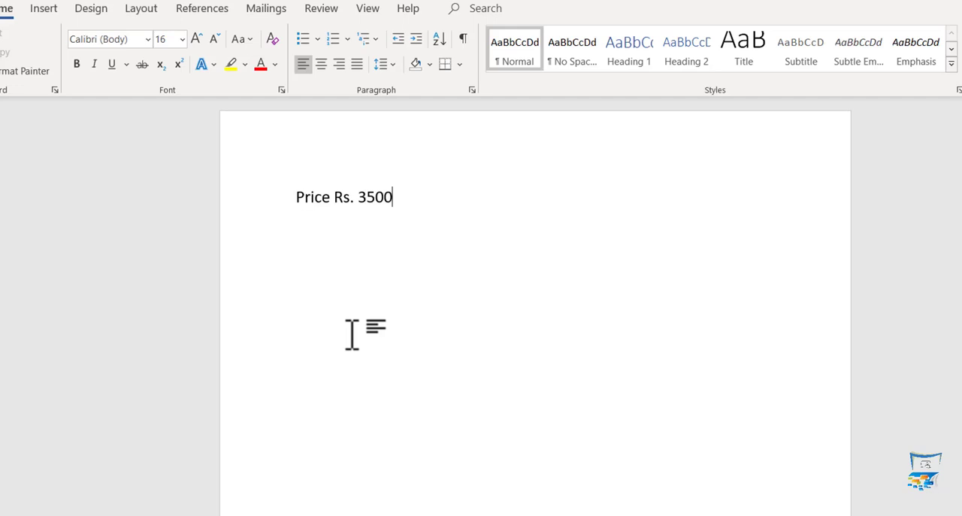
type(",")
key("BackSpace")
key("BackSpace")
key("Left")
key("Left")
key("Left")
key("Left")
key("Left")
key("BackSpace")
type("4")
key("Right")
key("Right")
key("Right")
key("Right")
type("Rs. 3500")
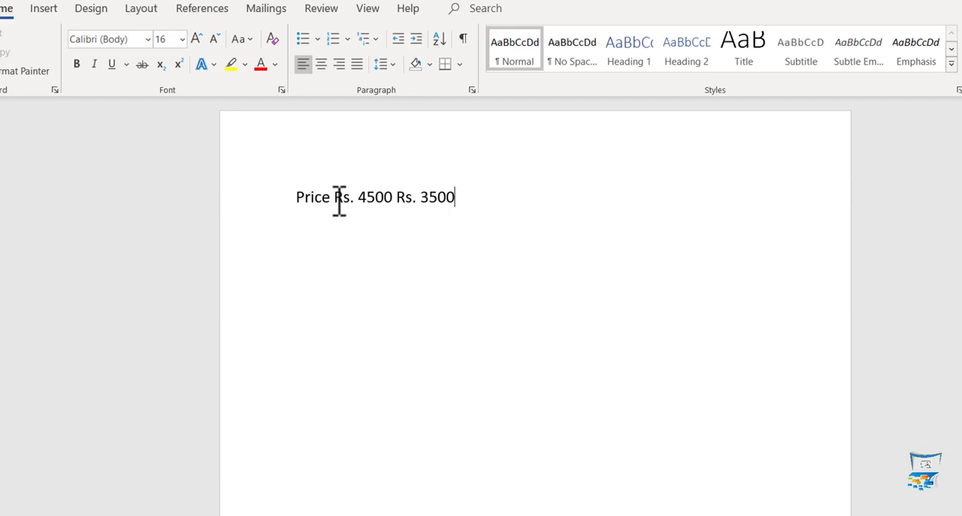
- Apply strikethrough to "Rs. 4500" in the price line and deselect it
left_click_drag(334, 199, 396, 199)
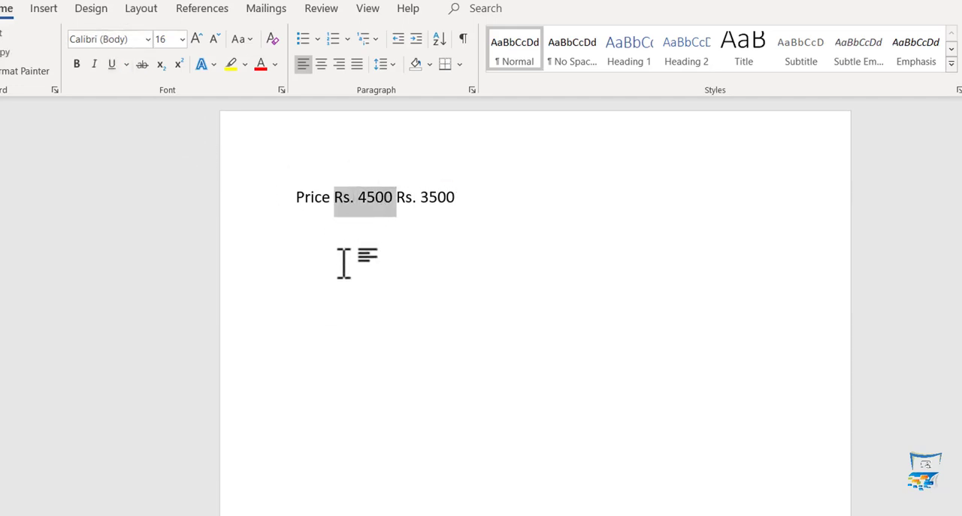
key("shift+Left")
left_click(142, 64)
left_click(485, 214)
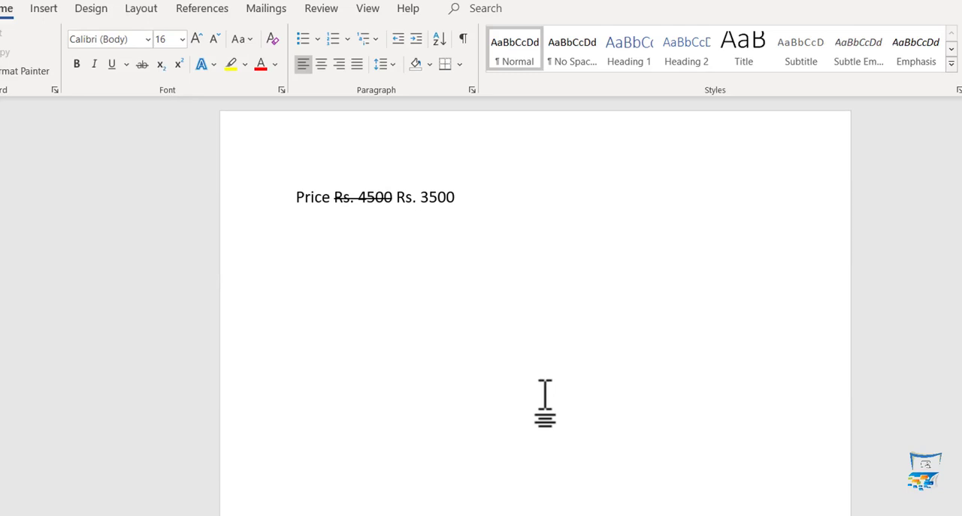
- Delete the whole price line from the document
key("Left")
key("Left")
left_click(513, 241)
left_click_drag(338, 199, 394, 203)
key("ctrl+a")
key("Delete")
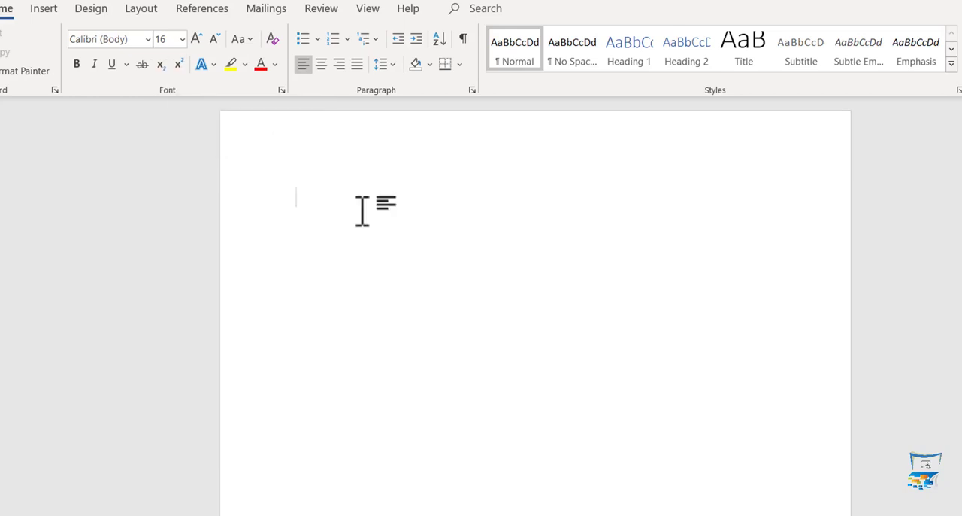
- Enter "Log10 2" and format the "10" as subscript
type("Log10 2")
left_click_drag(321, 202, 339, 209)
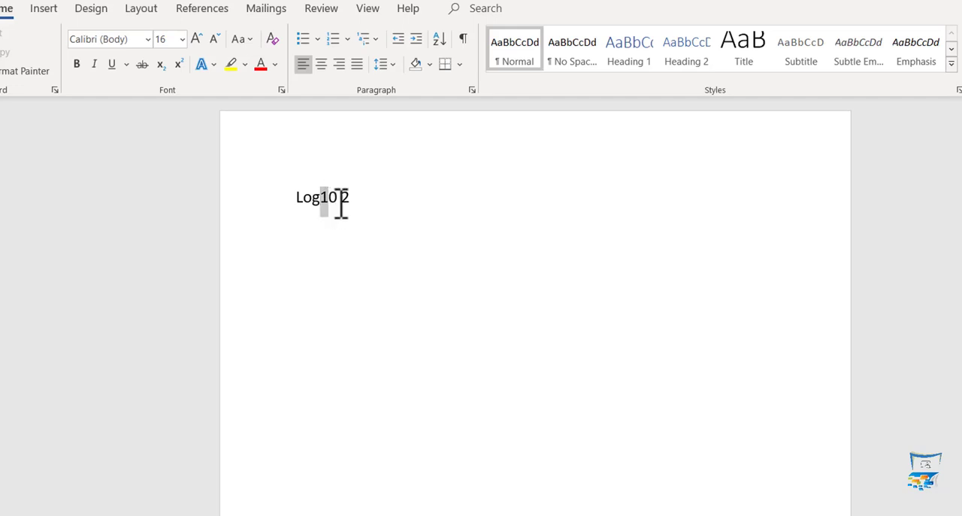
left_click(161, 65)
left_click(420, 252)
- Add "X2" on a new line and format the "2" as superscript
key("Return")
type("X2")
left_click_drag(307, 228, 321, 228)
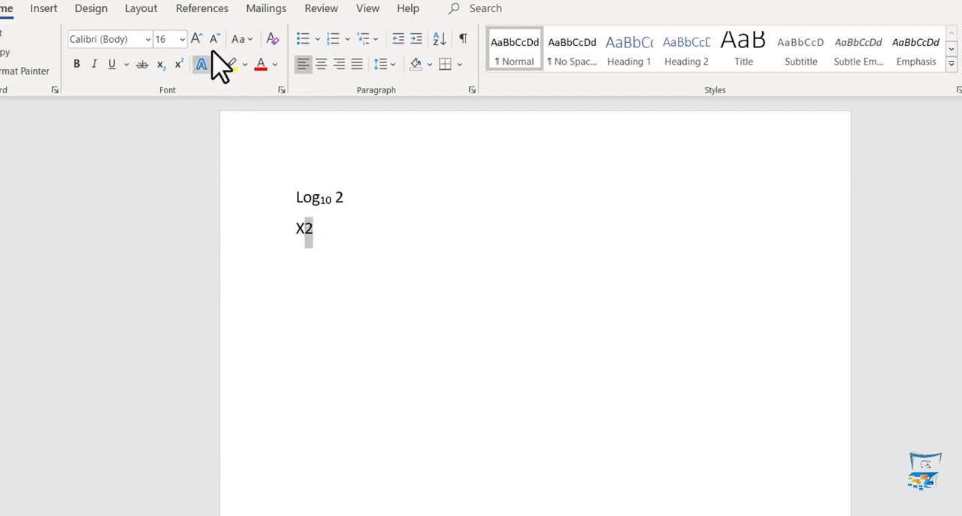
left_click(178, 64)
left_click(335, 233)
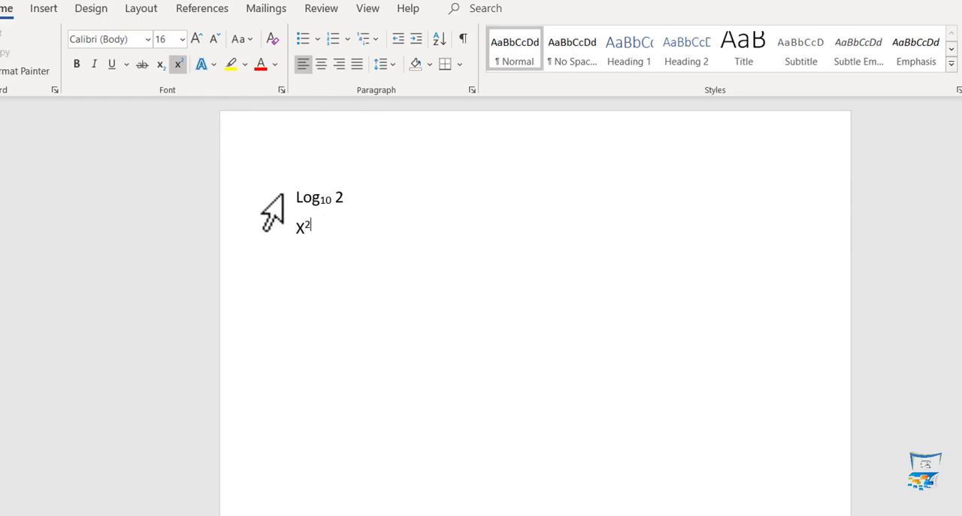
- Set the font size of both formula lines to 36 and select the subscript "10"
left_click_drag(294, 197, 314, 230)
left_click(182, 39)
left_click(169, 307)
left_click_drag(350, 219, 378, 219)
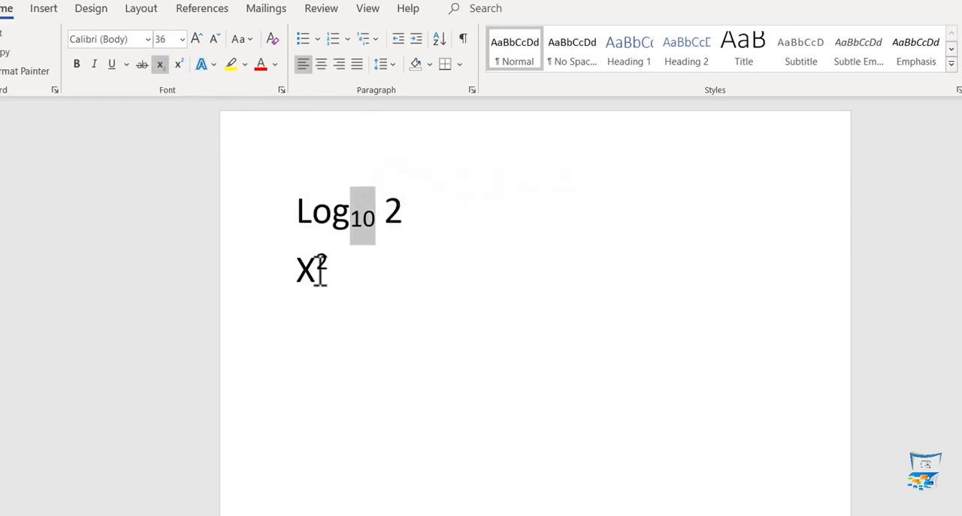
- Toggle superscript off and on for the exponent after X, and toggle subscript on the "10" in the log line
left_click_drag(316, 265, 329, 264)
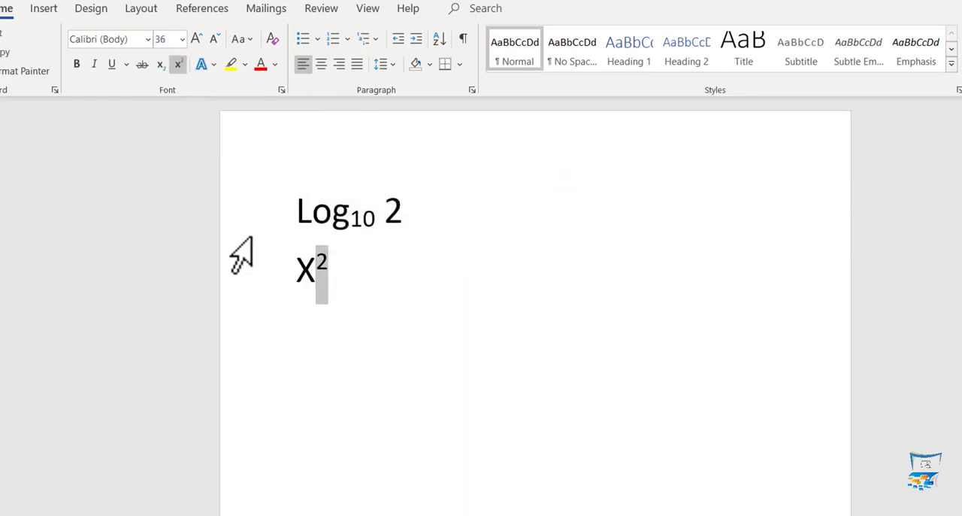
key("ctrl+shift+equal")
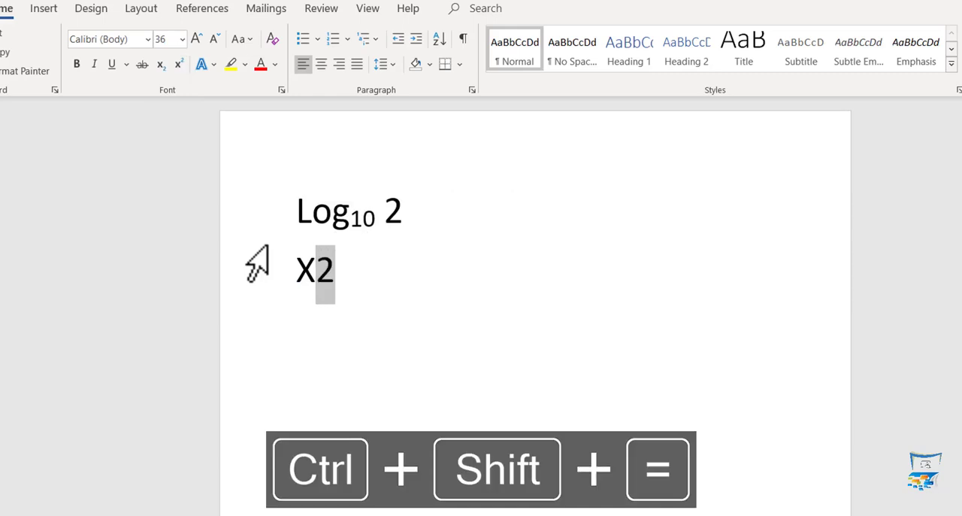
key("ctrl+shift+equal")
left_click_drag(351, 216, 376, 217)
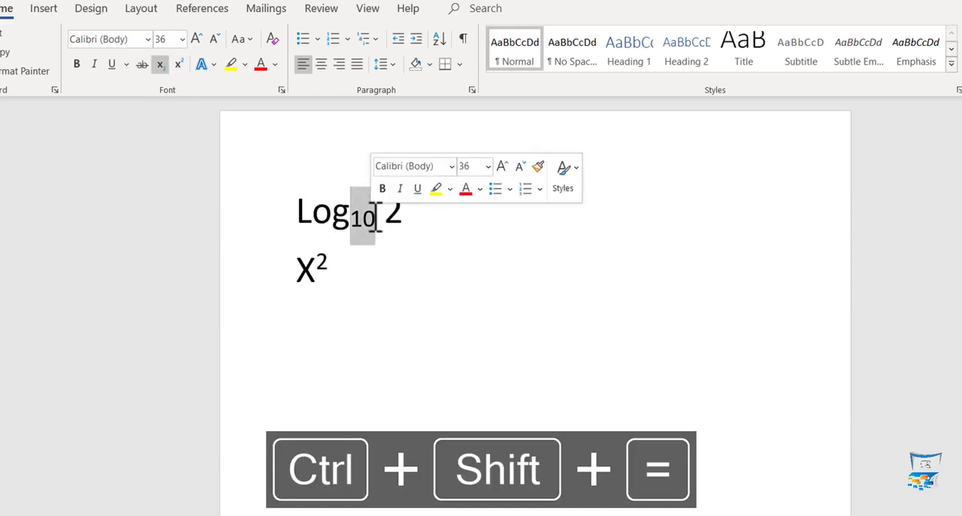
key("ctrl+equal")
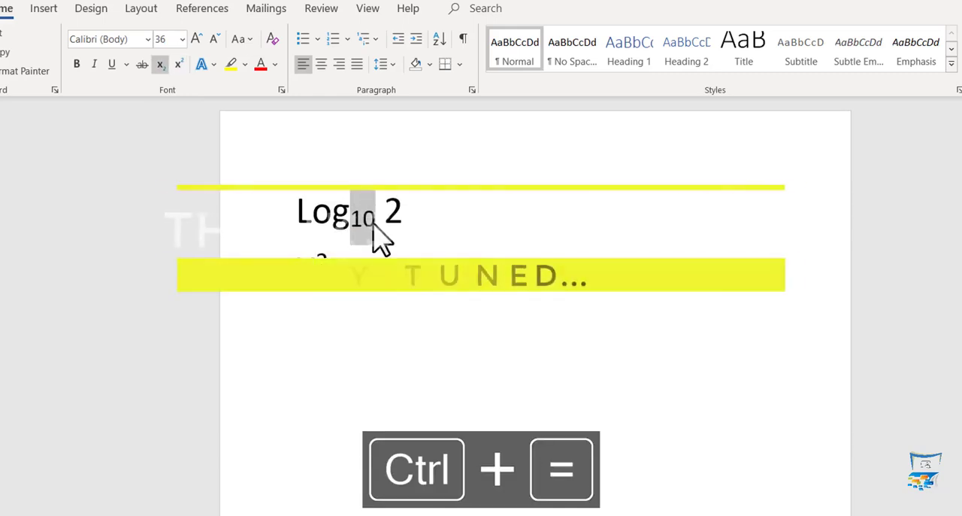